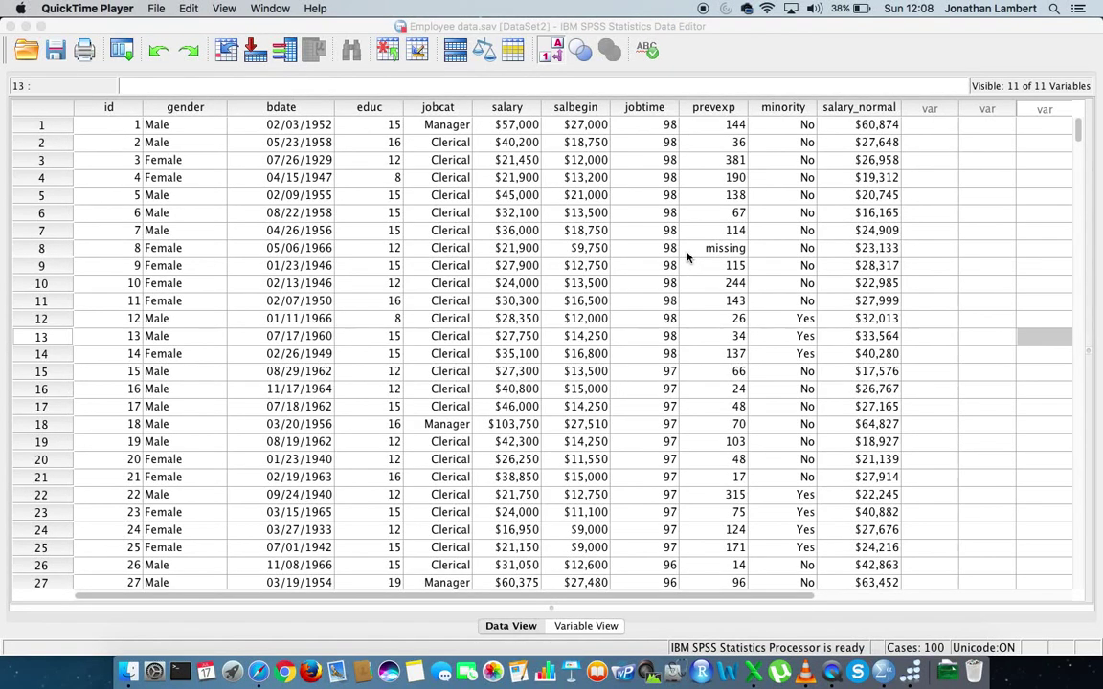
- Dismiss the QuickTime Dock menu and bring the Employee data editor window to the front
right_click(834, 680)
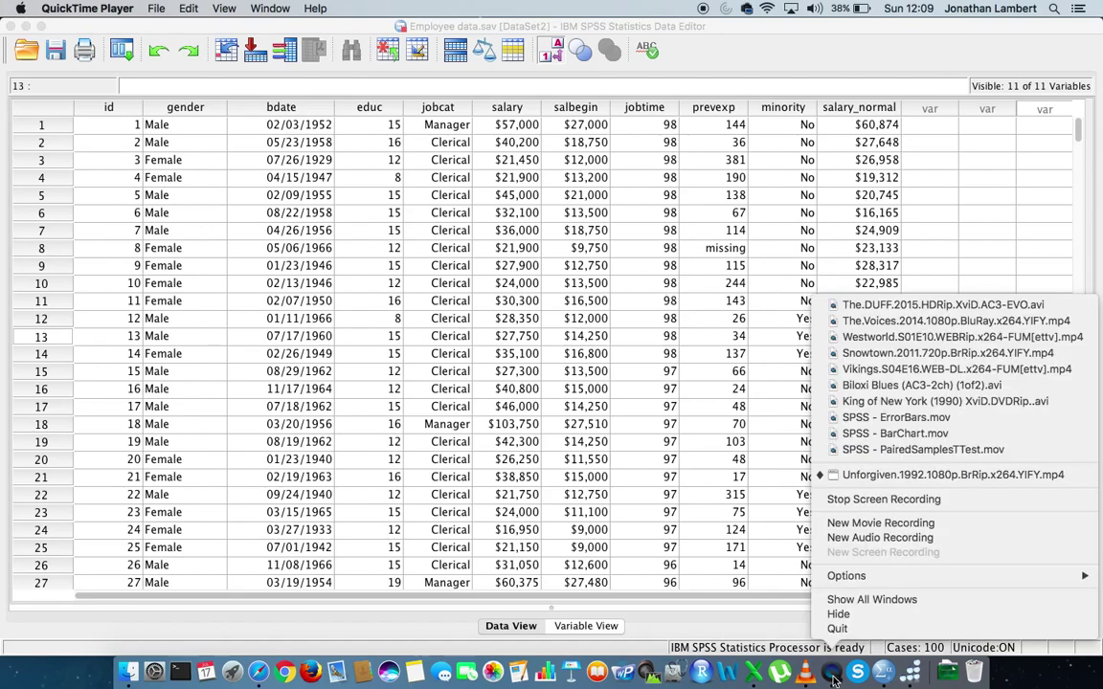
left_click(415, 632)
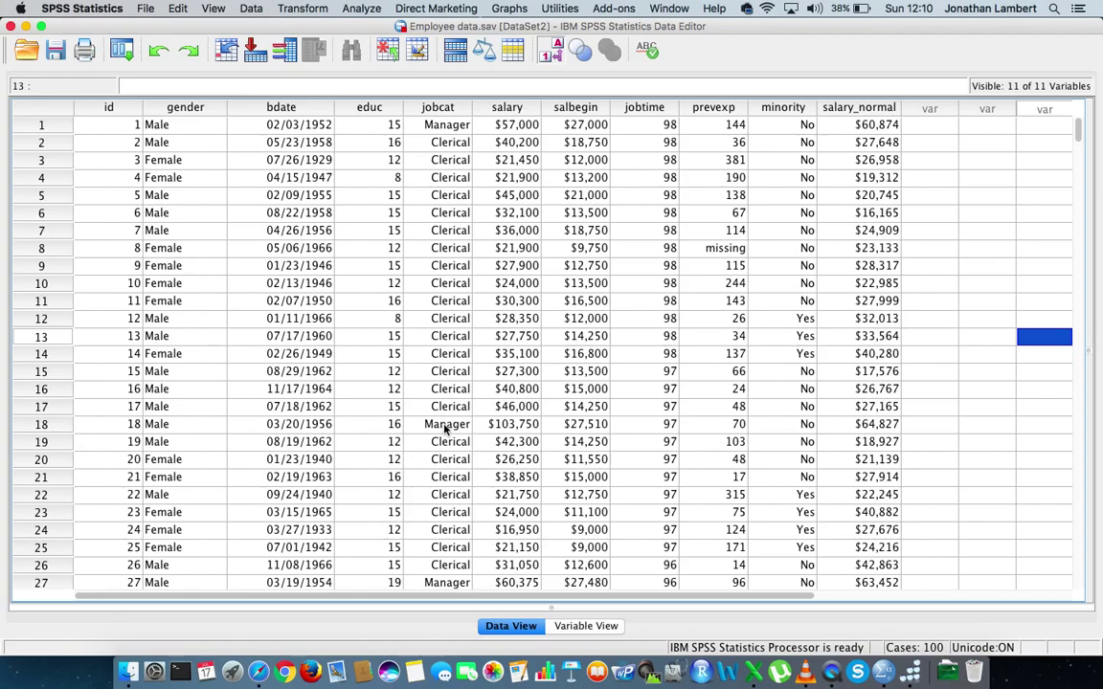
scroll(446, 429, "down", 10)
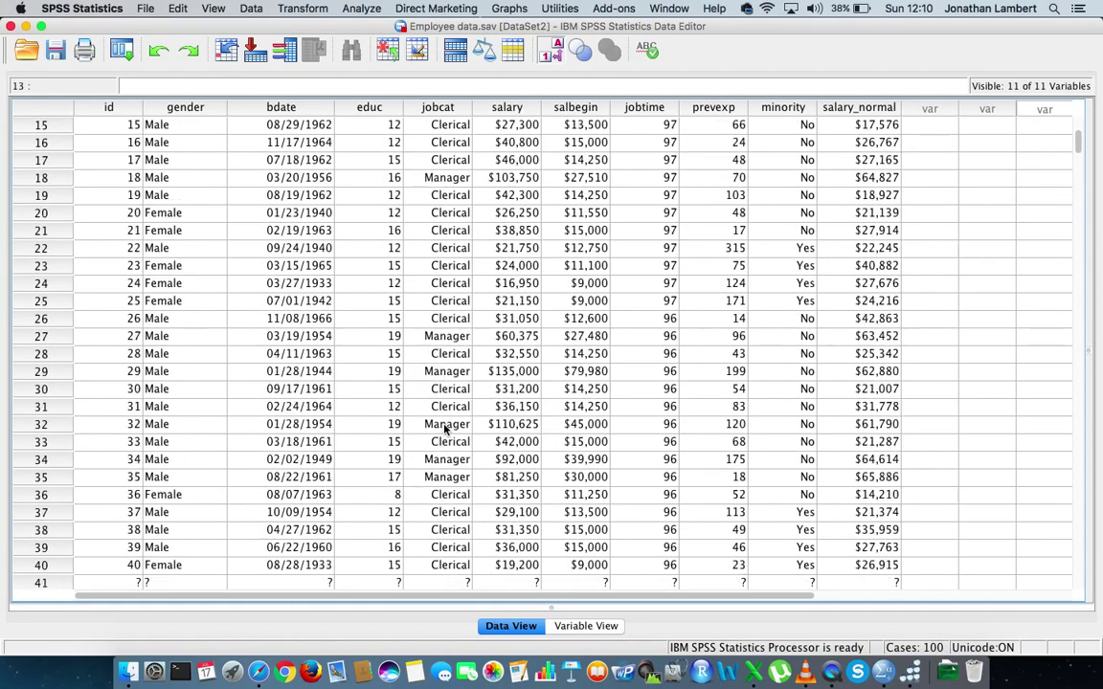
scroll(445, 430, "down", 1)
left_click(436, 479)
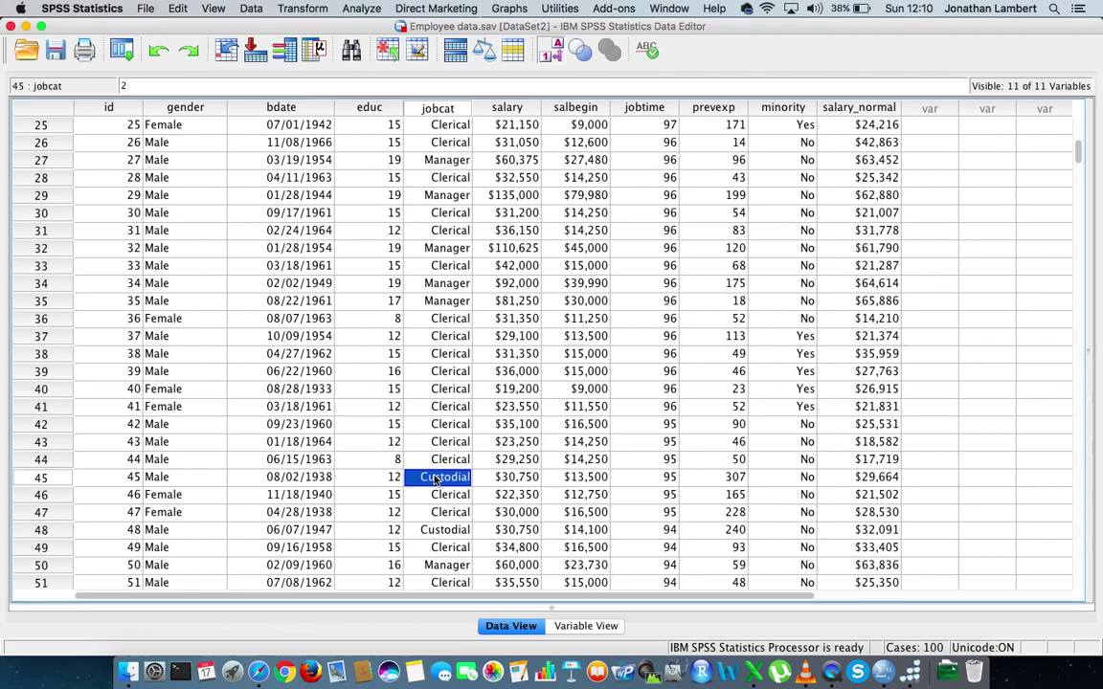
scroll(436, 481, "up", 10)
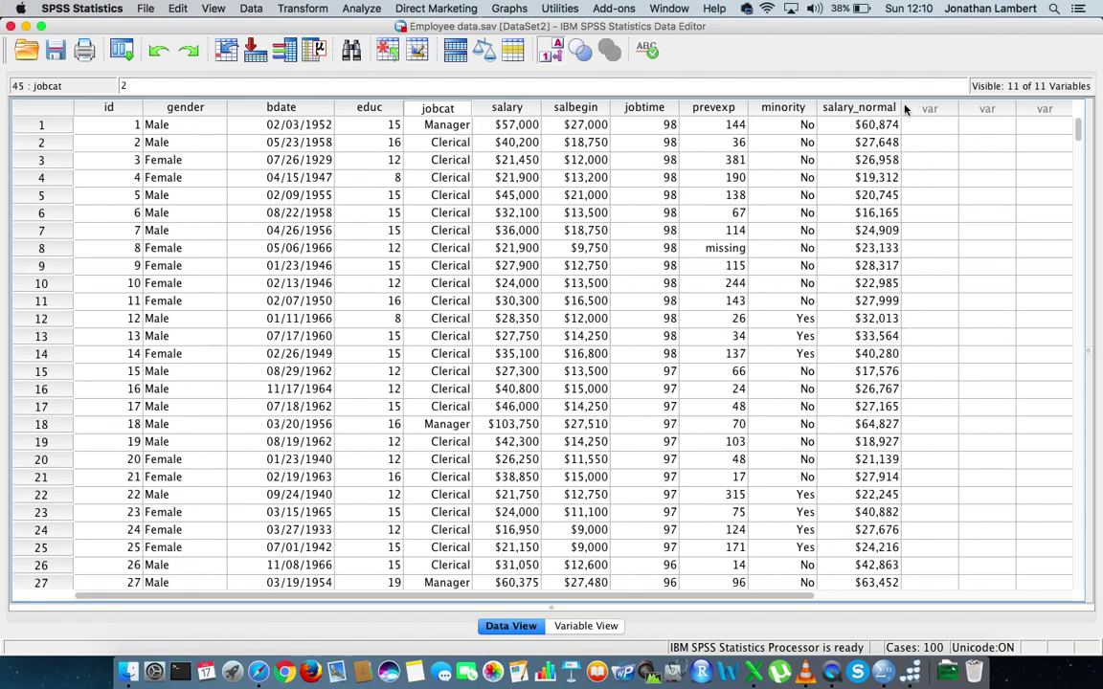
left_click(125, 107)
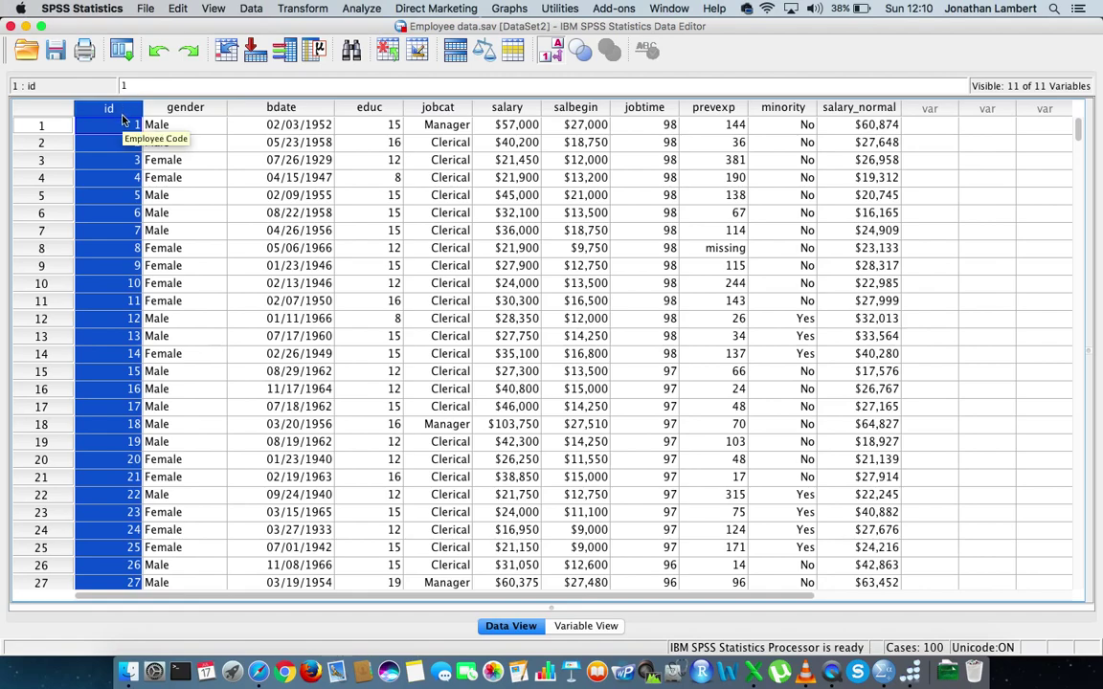
left_click(57, 127)
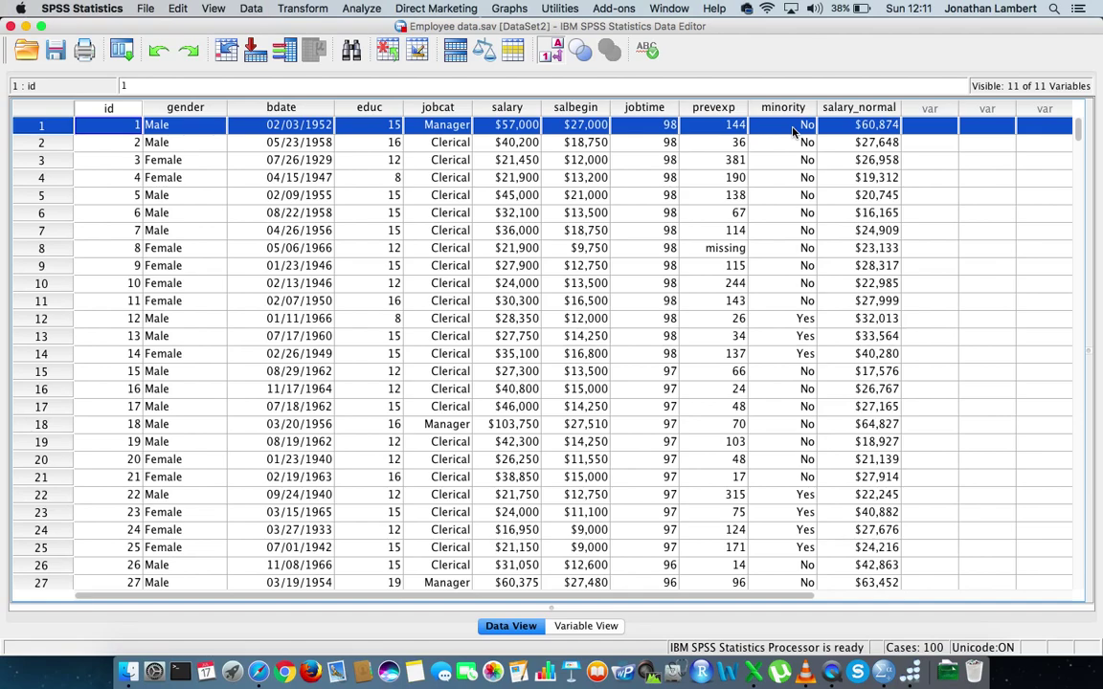
left_click(988, 128)
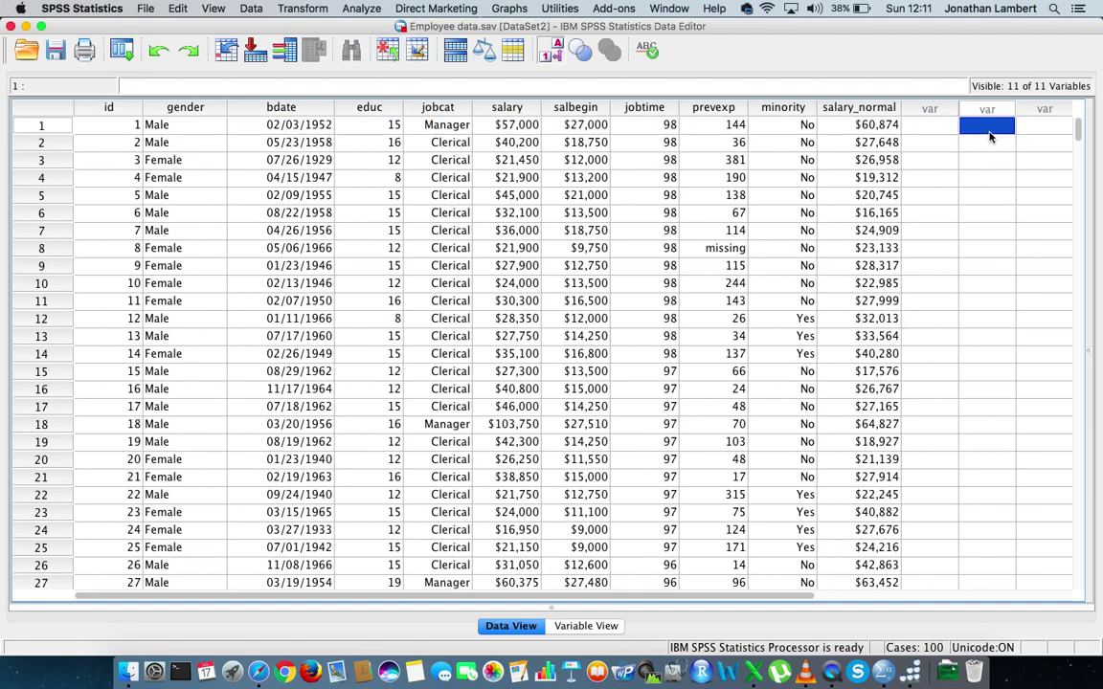
left_click(510, 109)
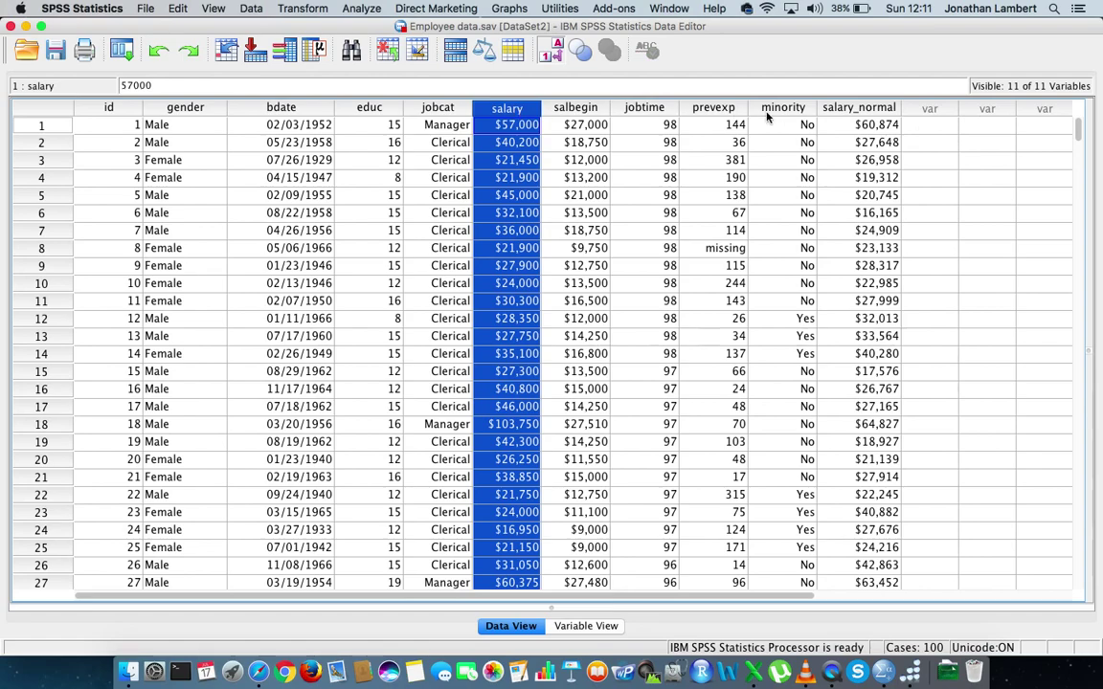
left_click(862, 109)
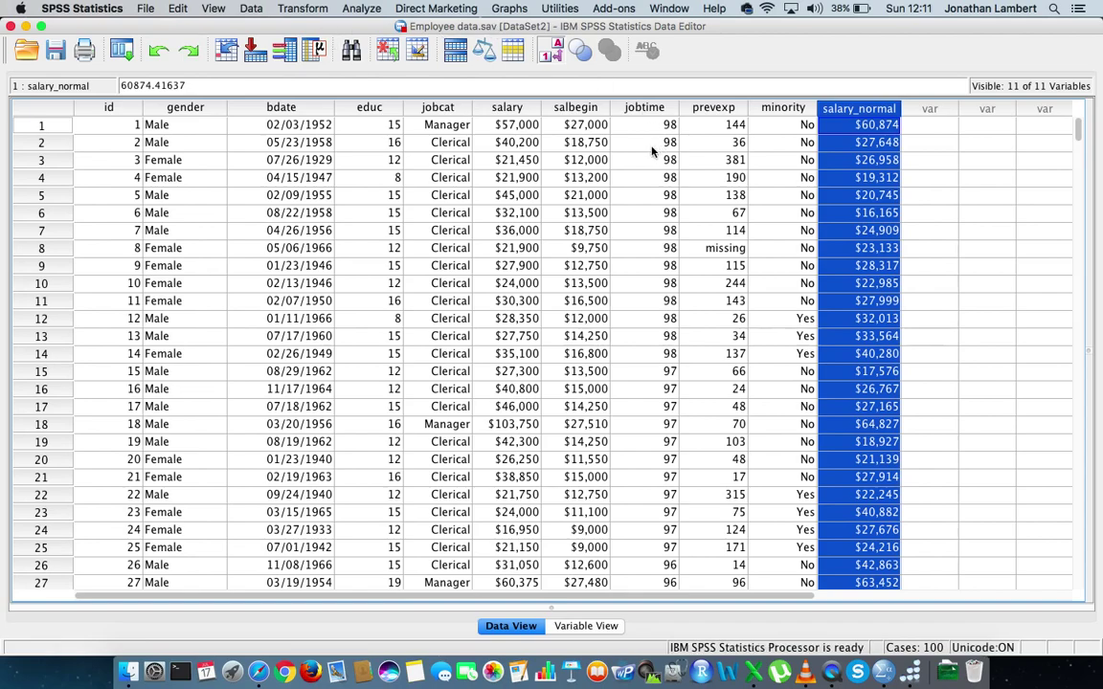
left_click(506, 107)
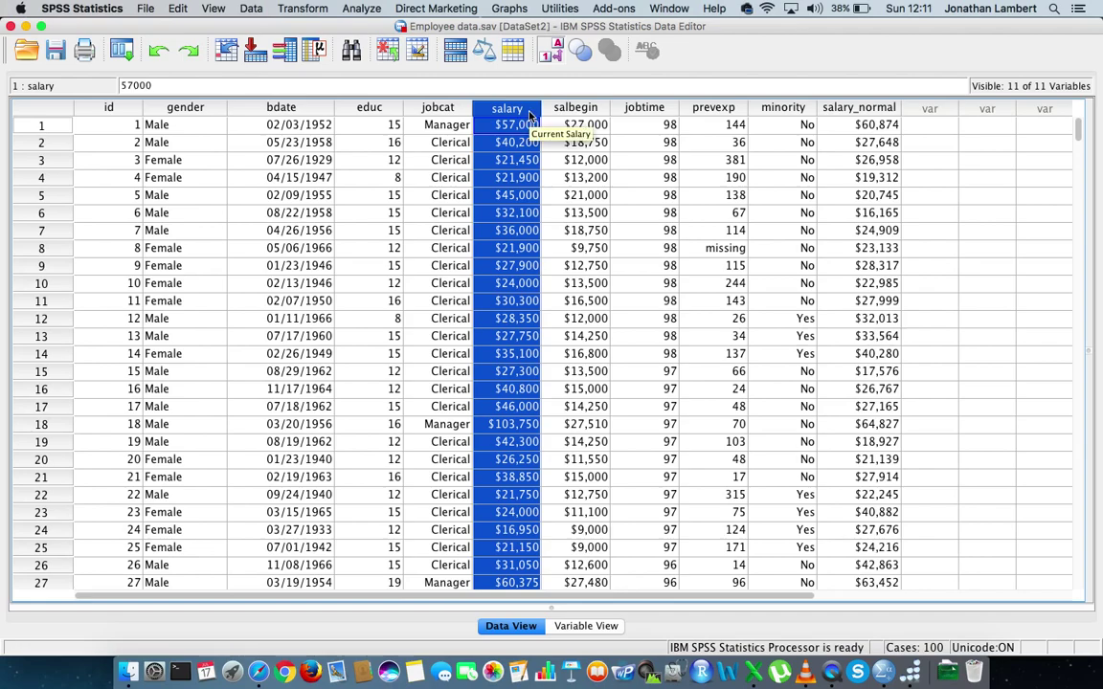
left_click(452, 111)
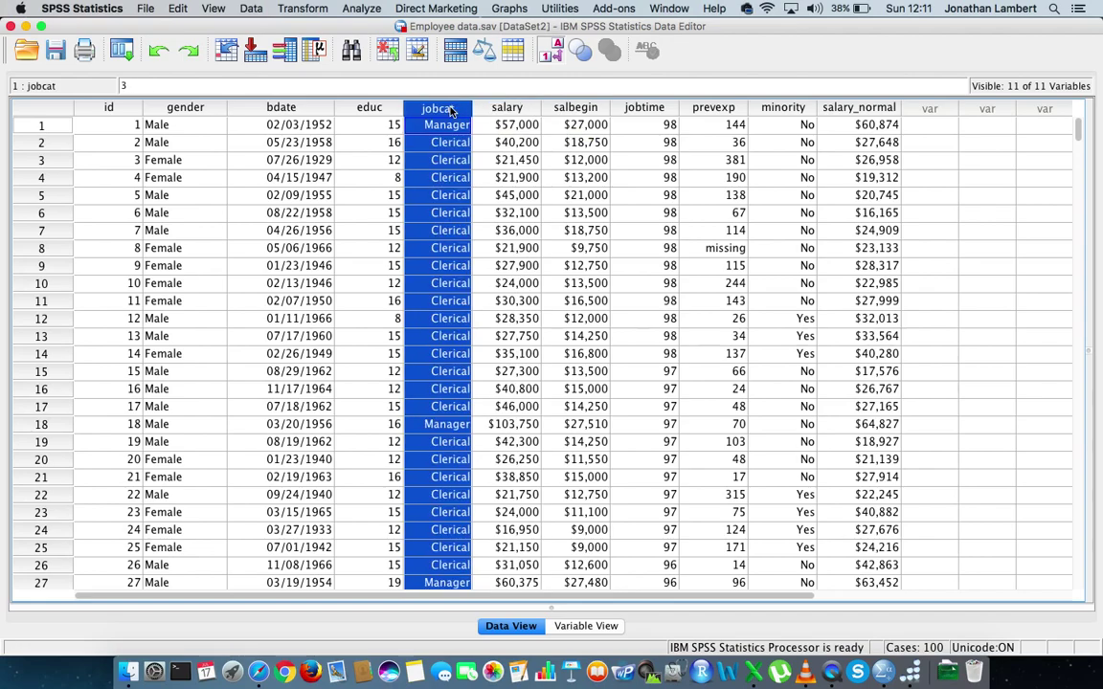
left_click(513, 110)
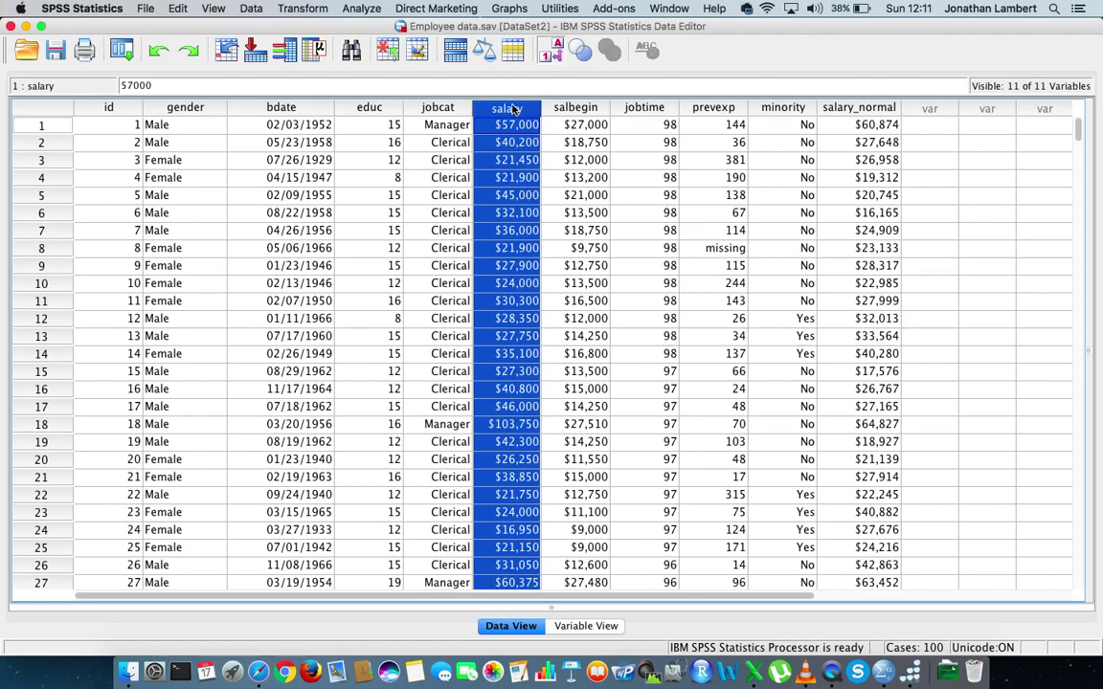
left_click(444, 112)
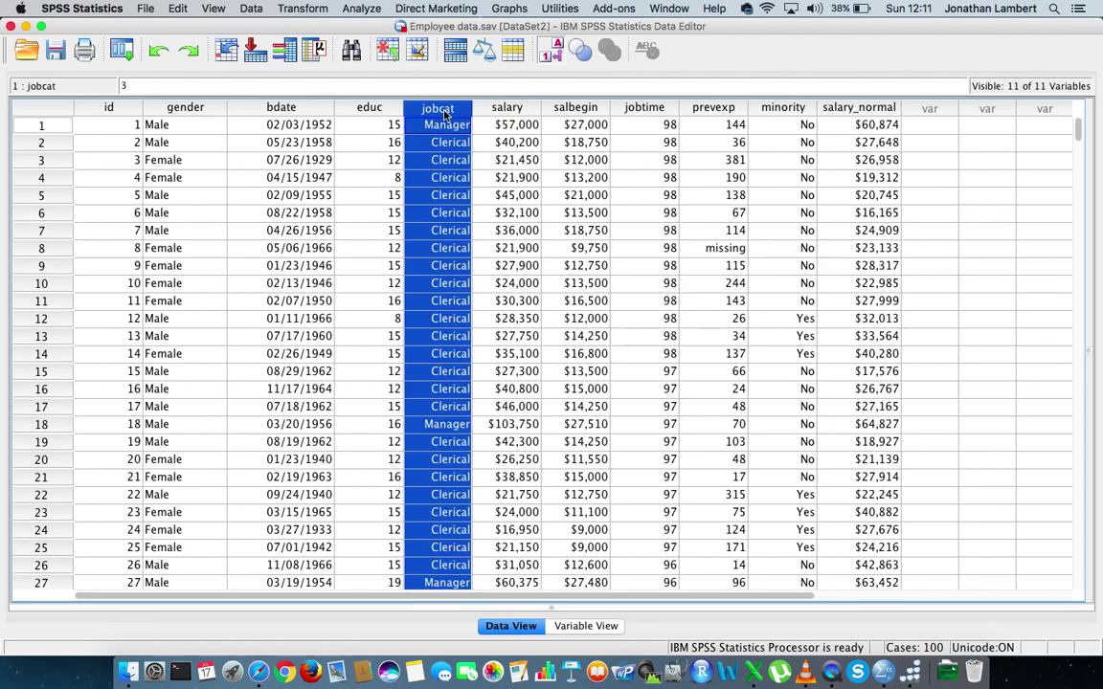
- Open the legacy Histogram dialog and clear the previous salary_normal and Employment Category choices
left_click(512, 9)
mouse_move(574, 115)
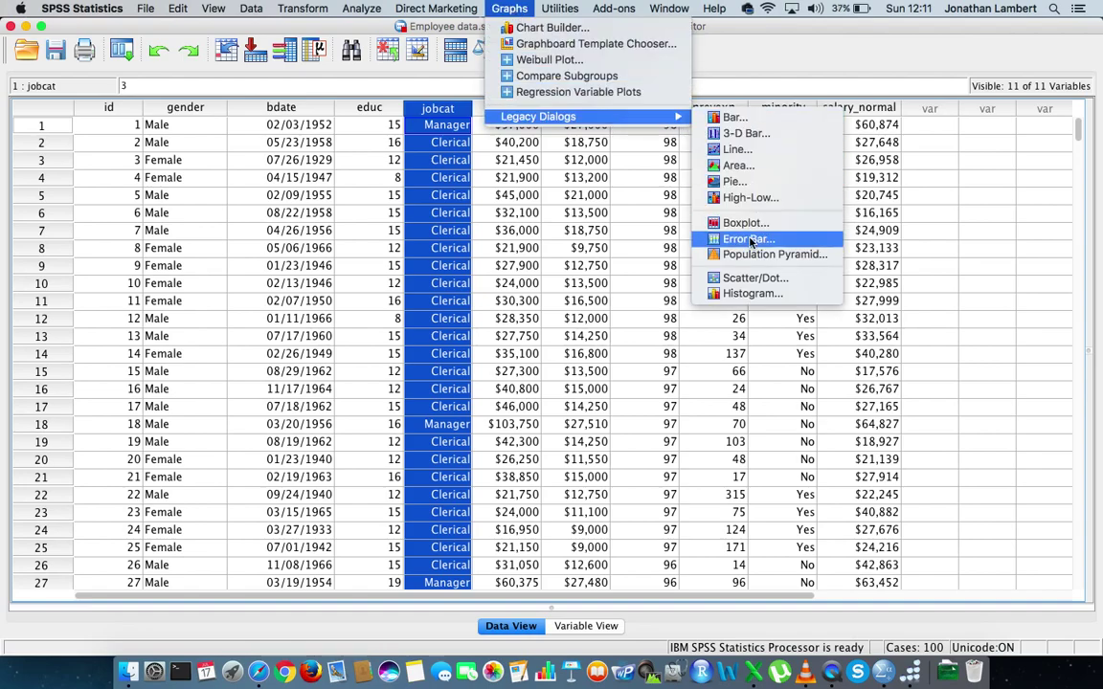
left_click(739, 297)
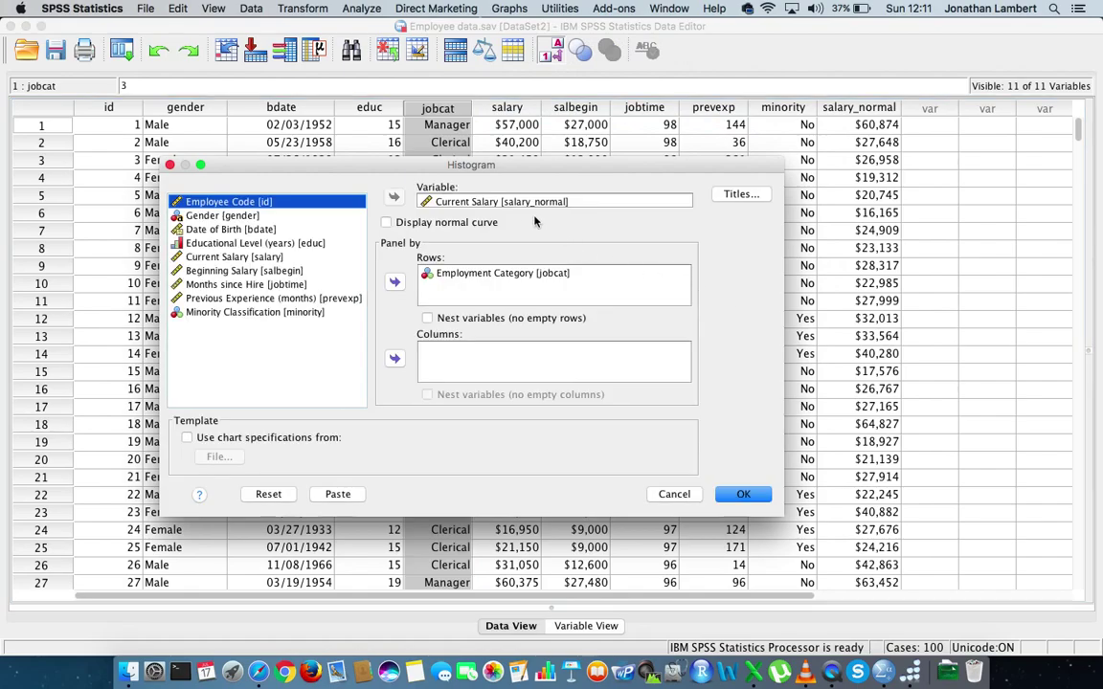
left_click(468, 201)
left_click(393, 196)
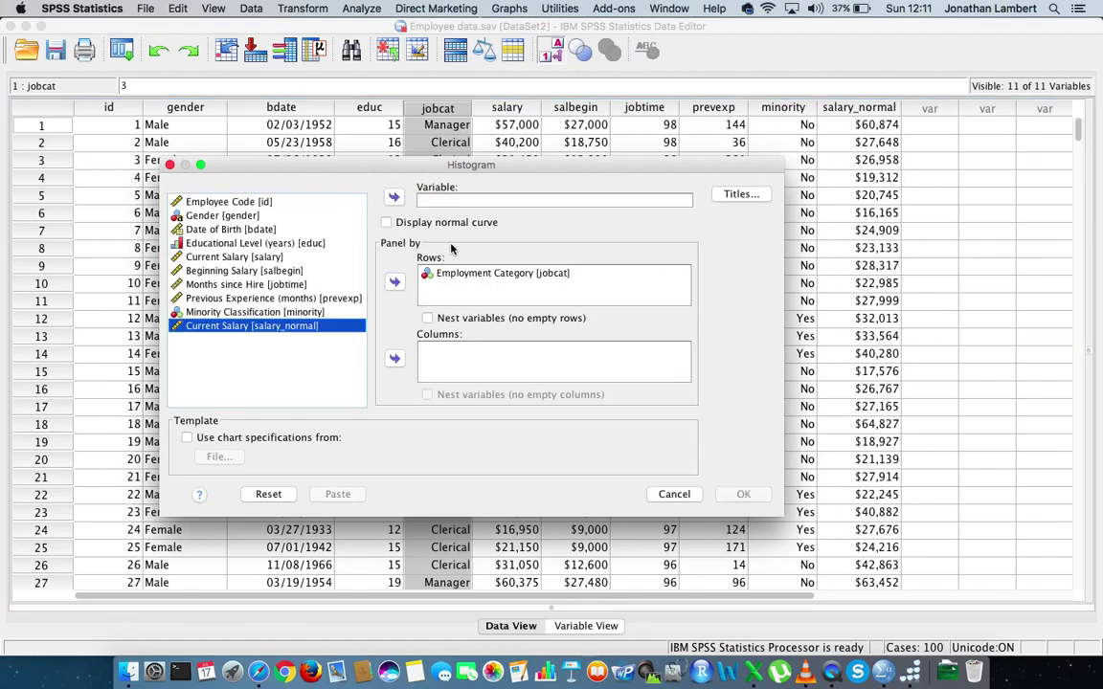
left_click(431, 273)
left_click(394, 282)
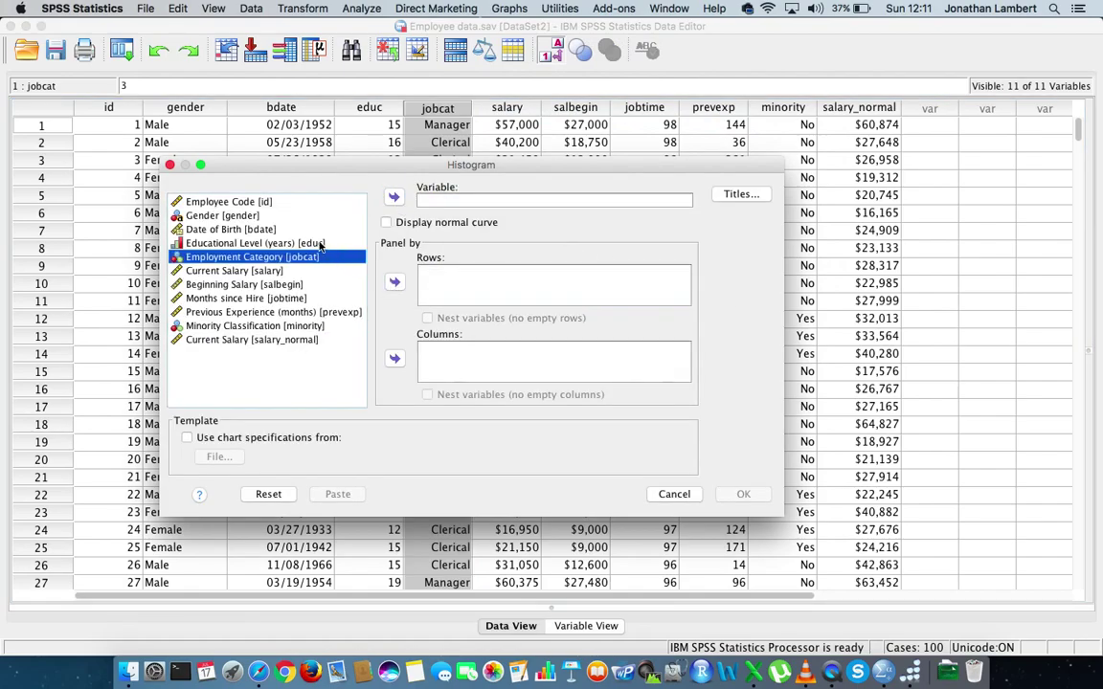
- Histogram Current Salary [salary] with row panels by Employment Category [jobcat] and run it
left_click(234, 271)
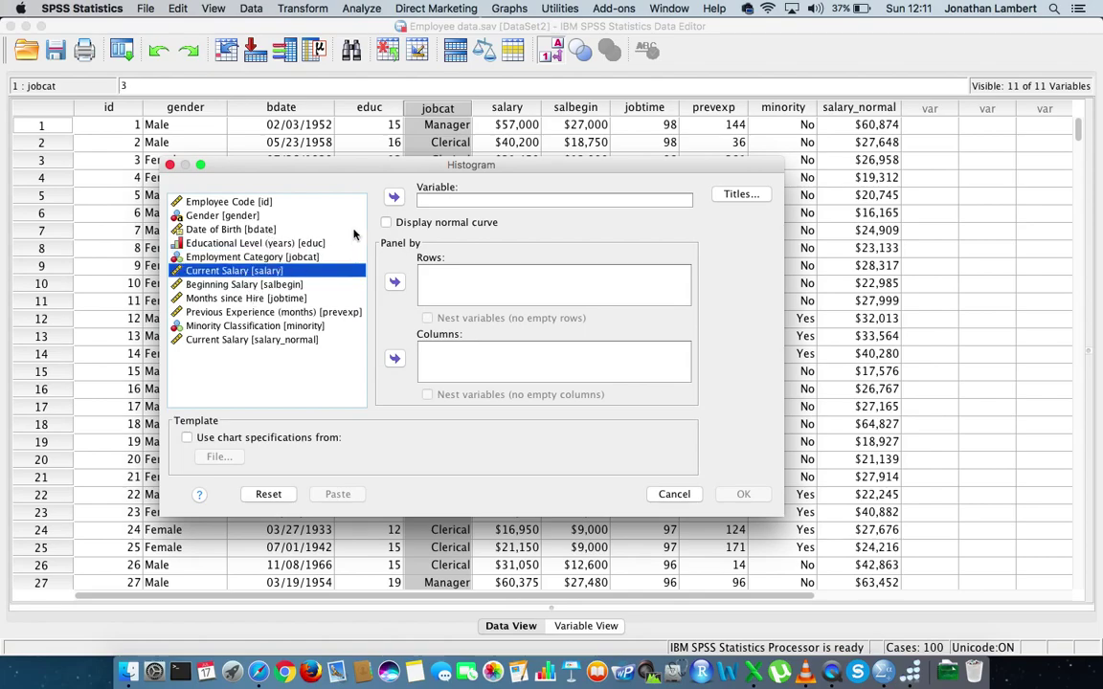
left_click(395, 197)
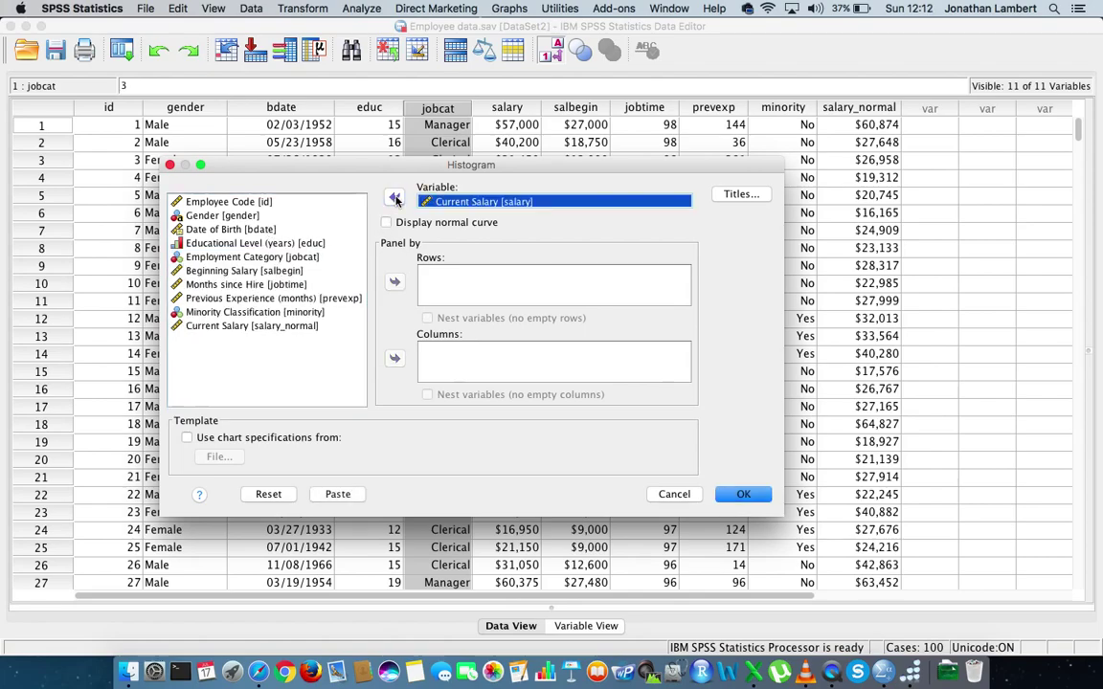
left_click(250, 258)
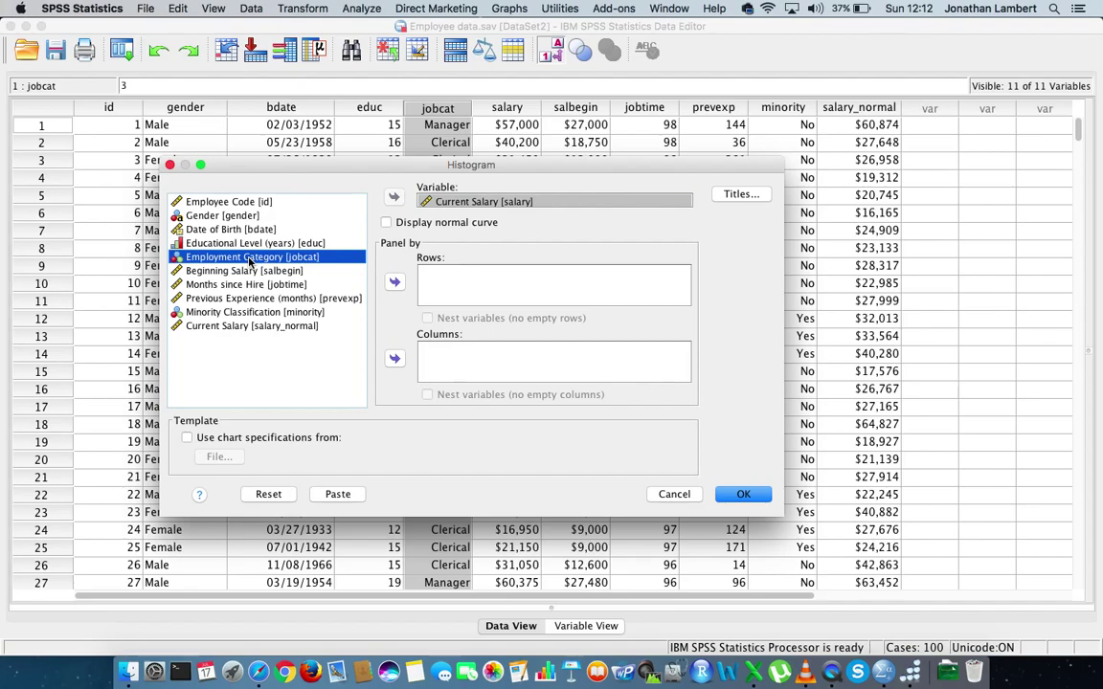
left_click(395, 283)
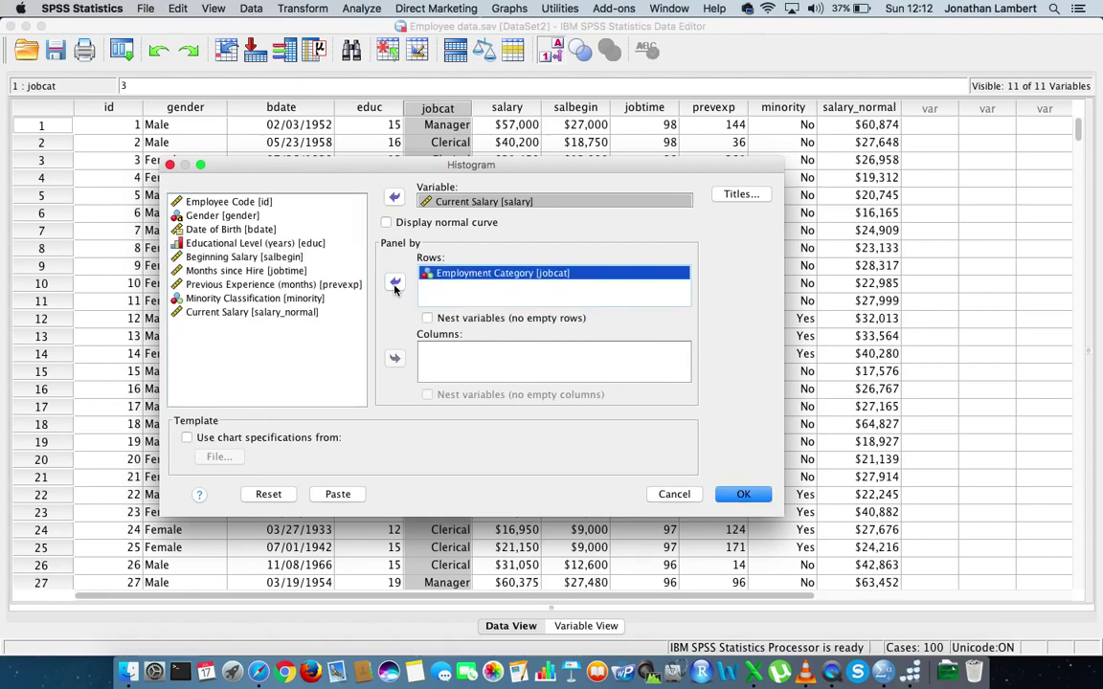
left_click(744, 494)
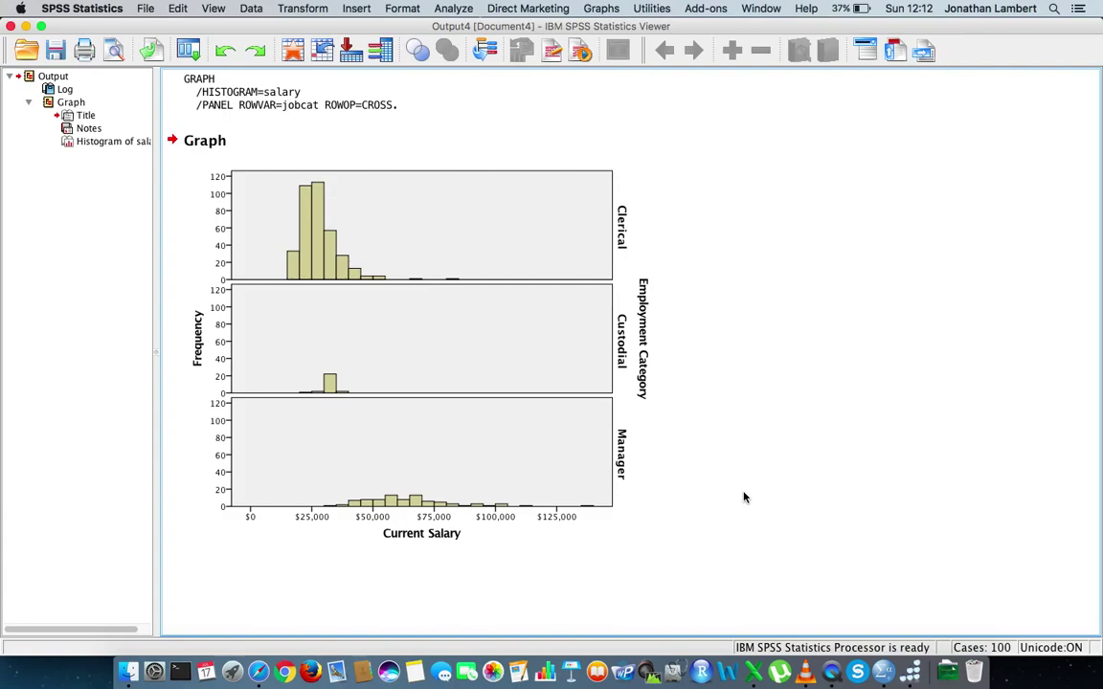
- Inspect the paneled salary histogram chart, then bring up the Analyze menu
left_click(456, 289)
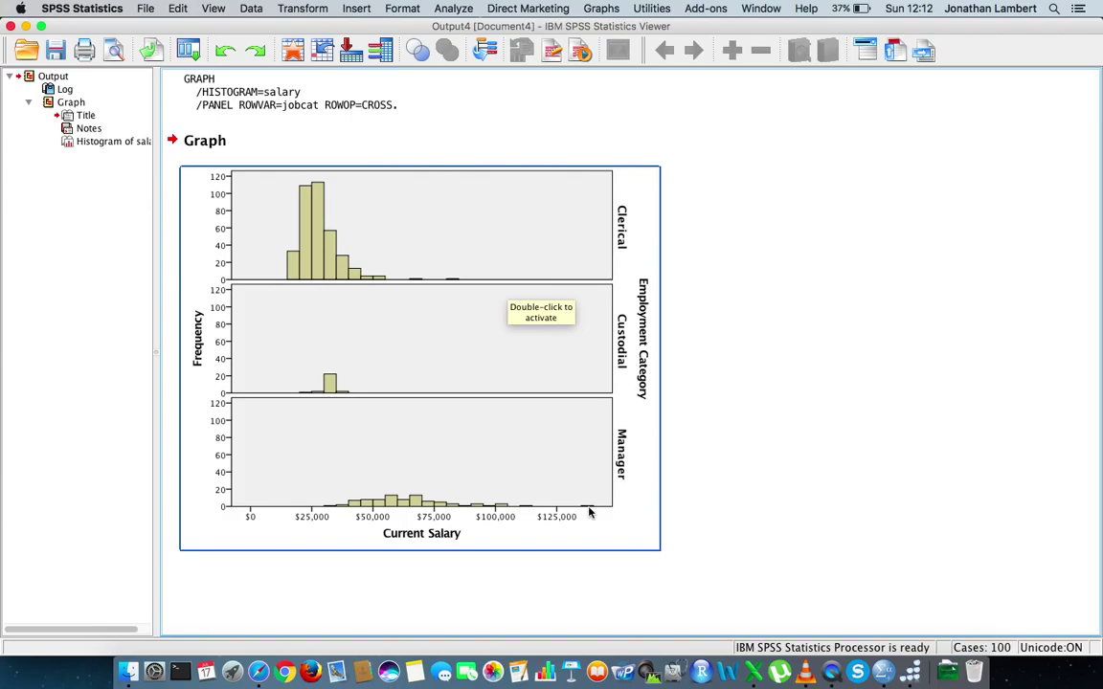
left_click(835, 243)
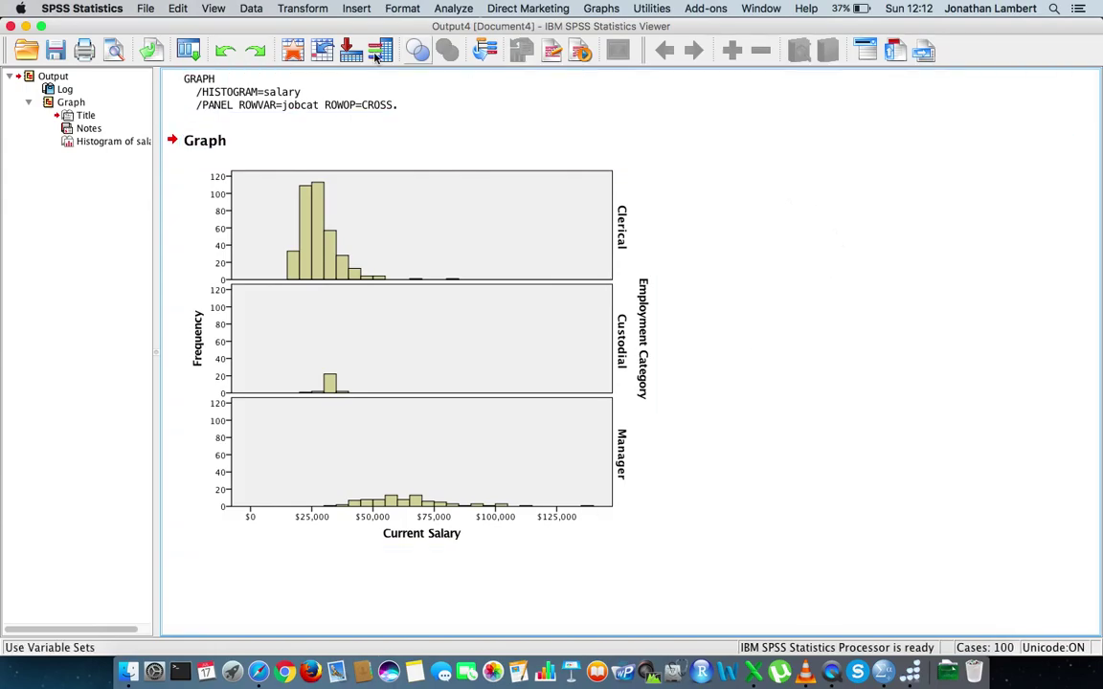
left_click(454, 8)
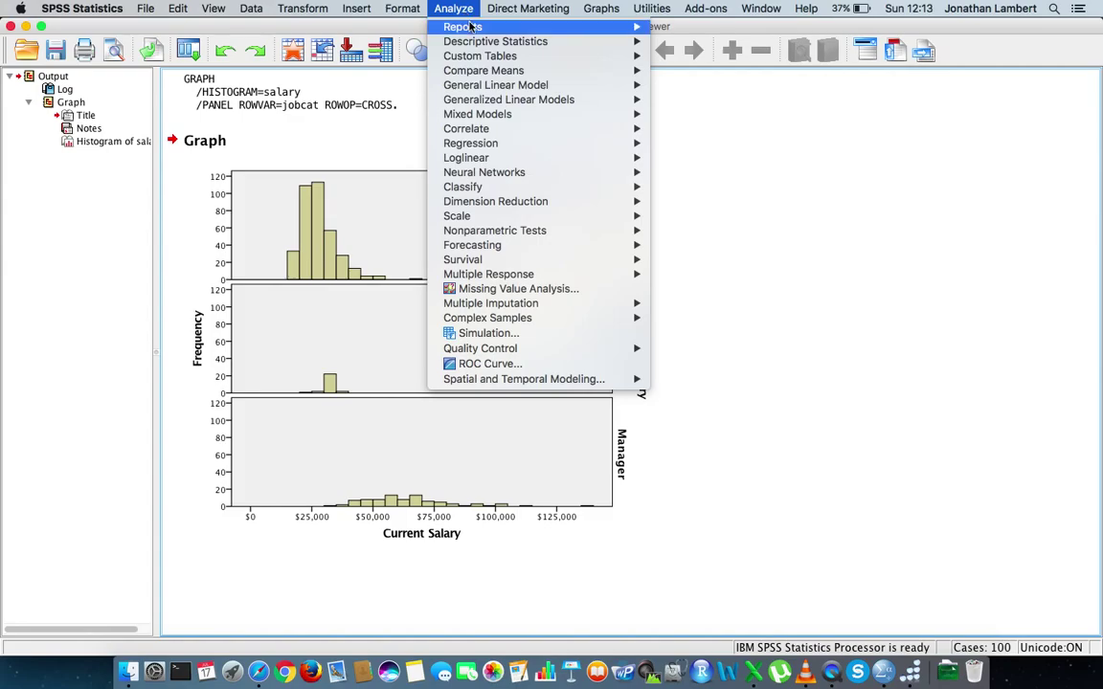
- Reset Explore, make Current Salary [salary] the dependent variable, and select Employment Category
mouse_move(518, 63)
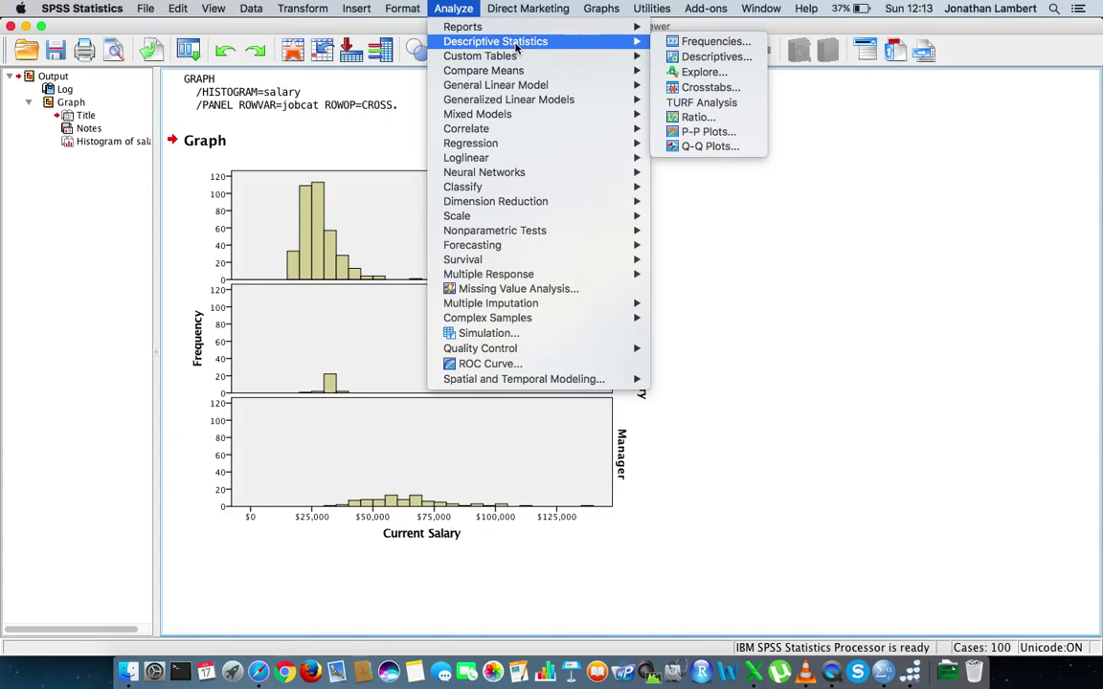
left_click(704, 74)
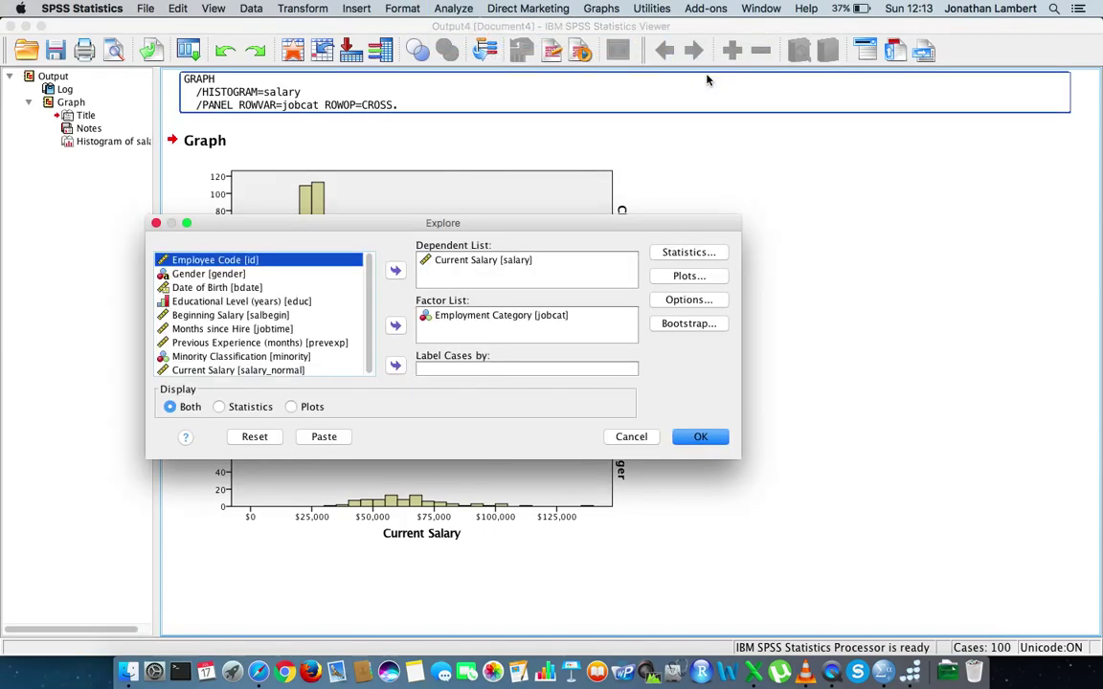
left_click(450, 260)
left_click(395, 271)
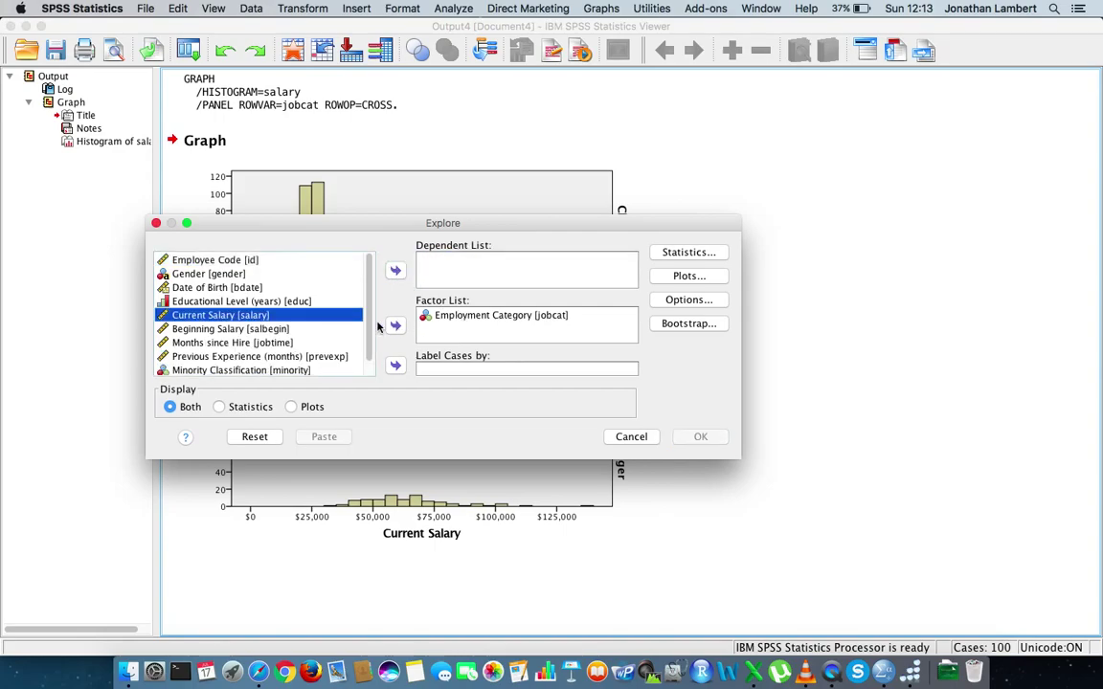
left_click(256, 438)
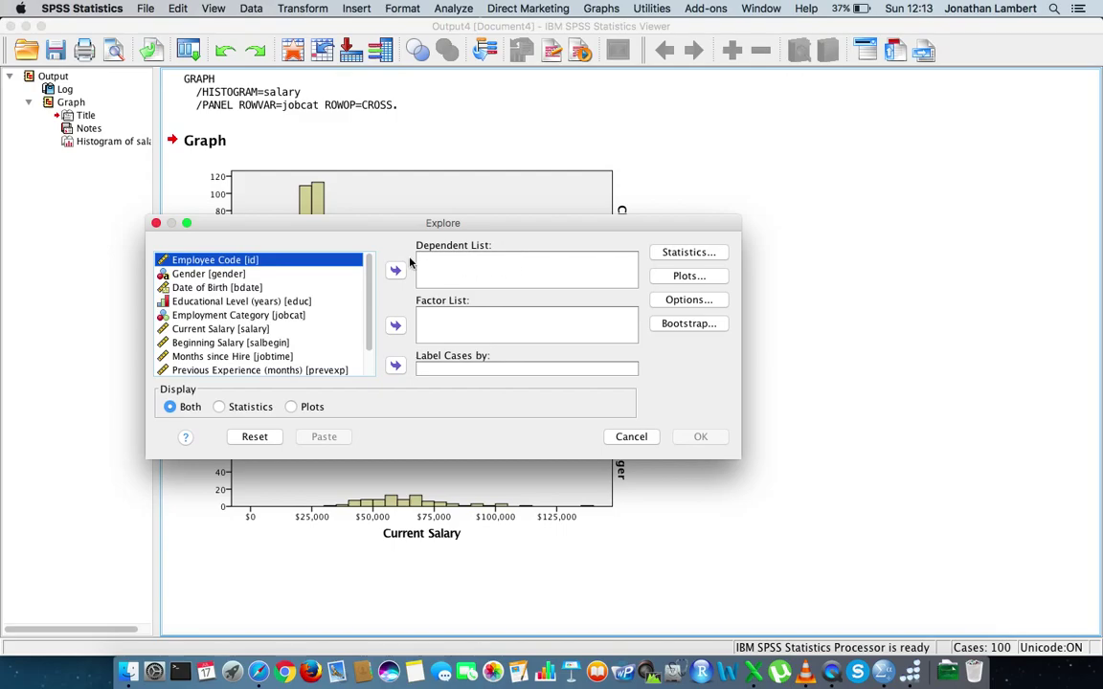
left_click(221, 329)
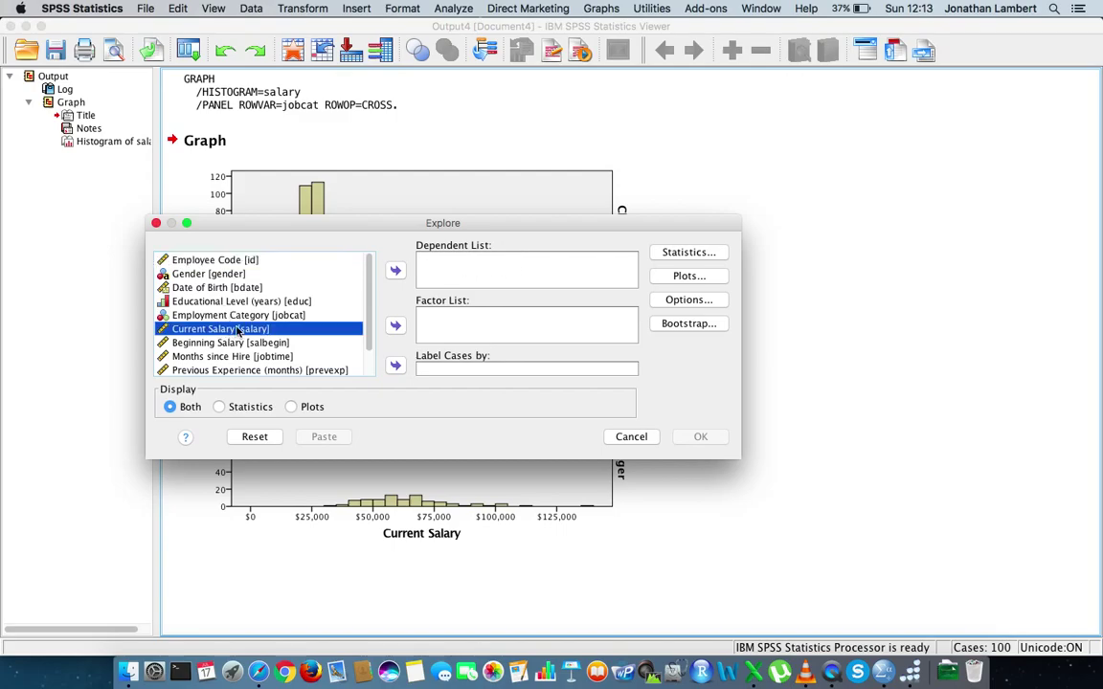
left_click(394, 270)
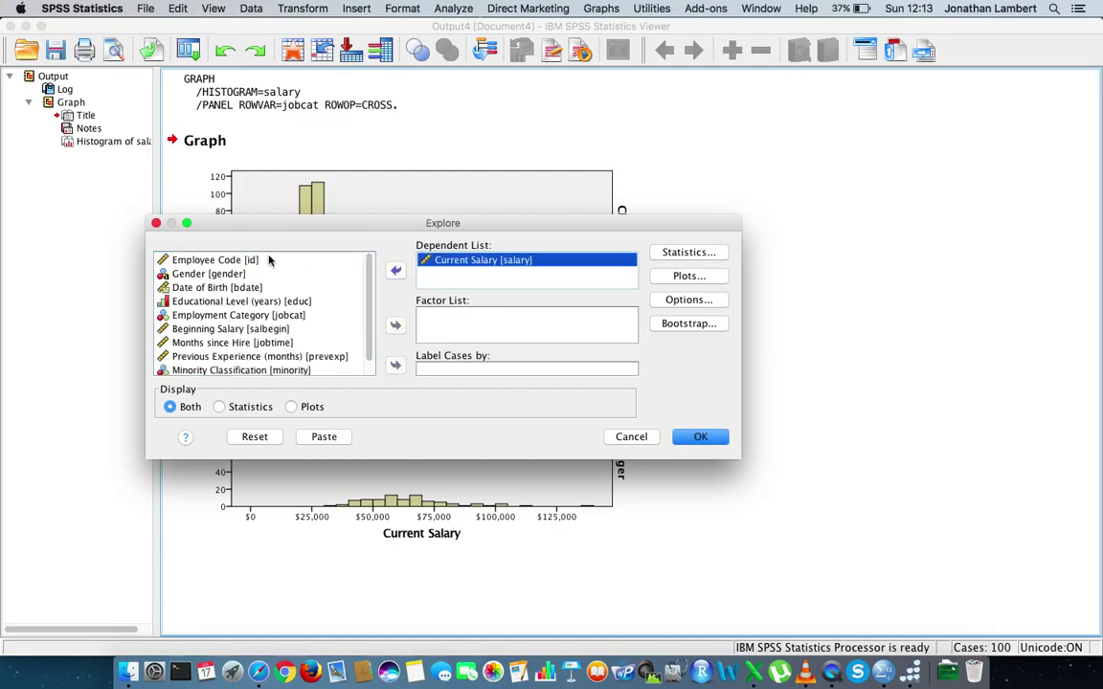
left_click(240, 318)
- Add Employment Category as factor; keep default statistics, drop stem-and-leaf, add normality plots with tests
left_click(395, 326)
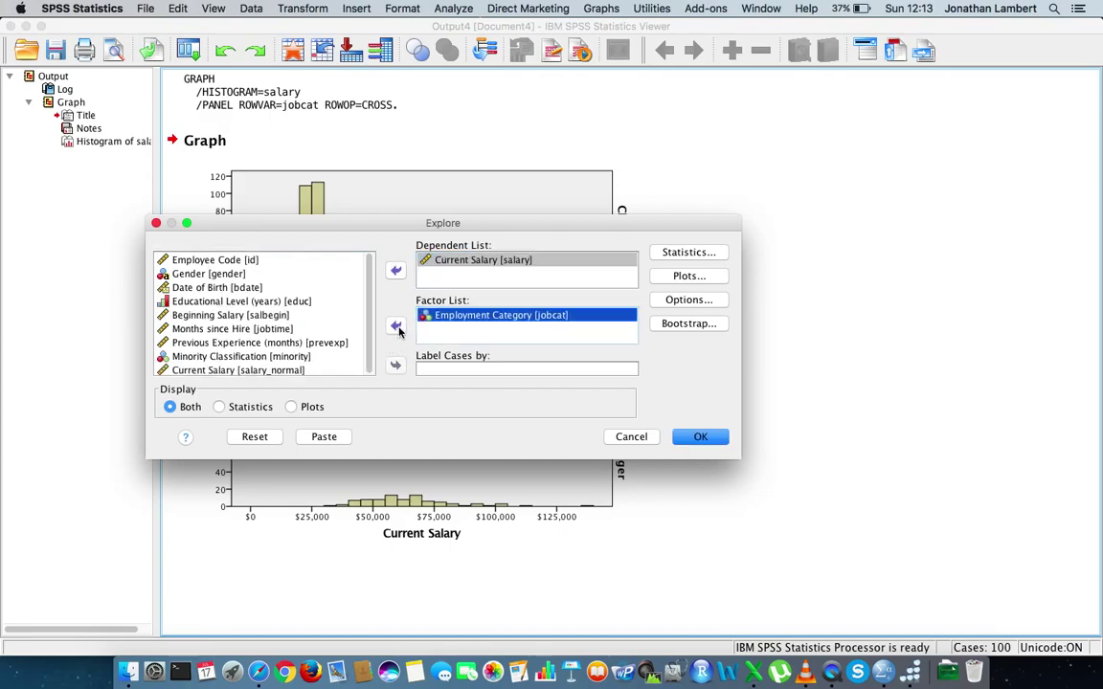
left_click(691, 253)
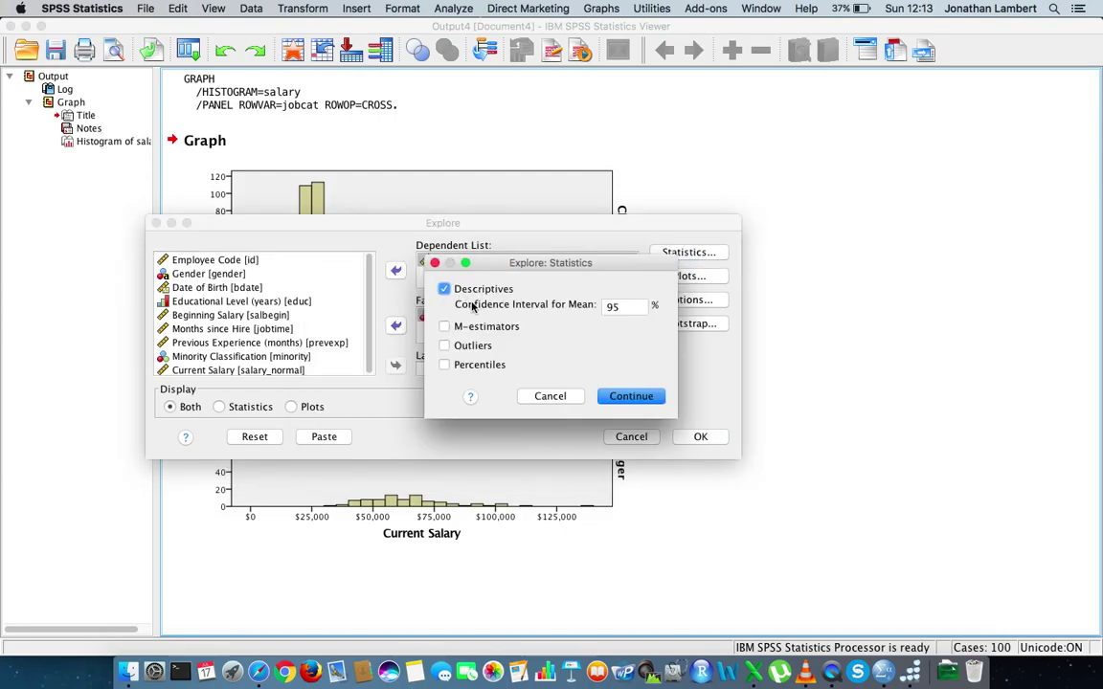
left_click(631, 396)
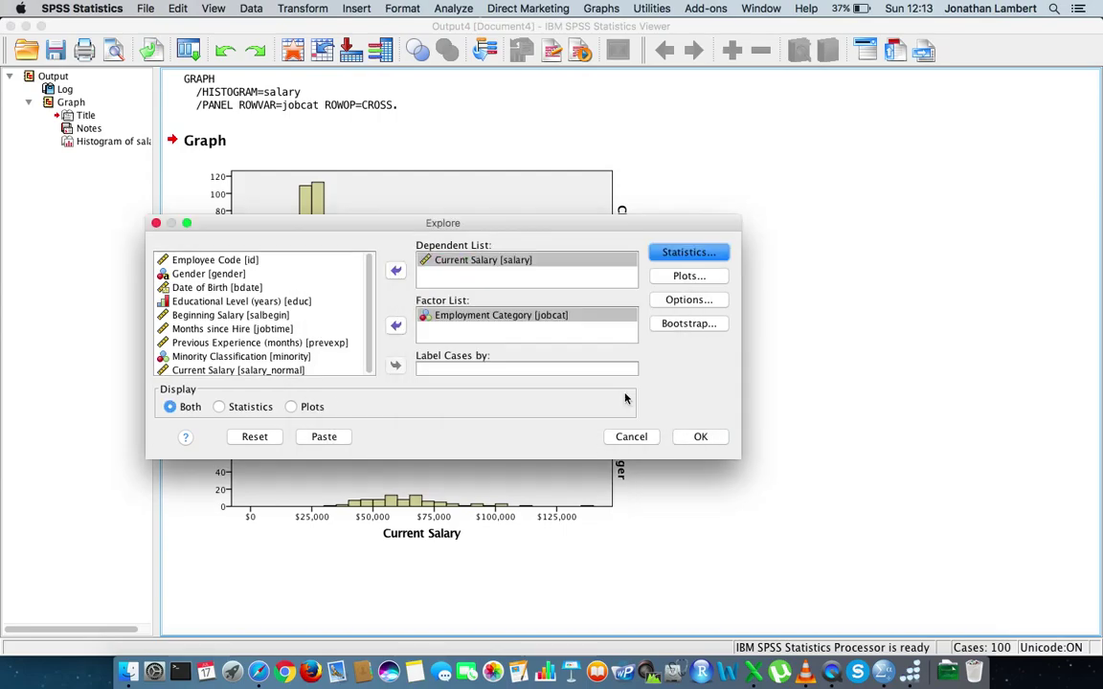
left_click(695, 277)
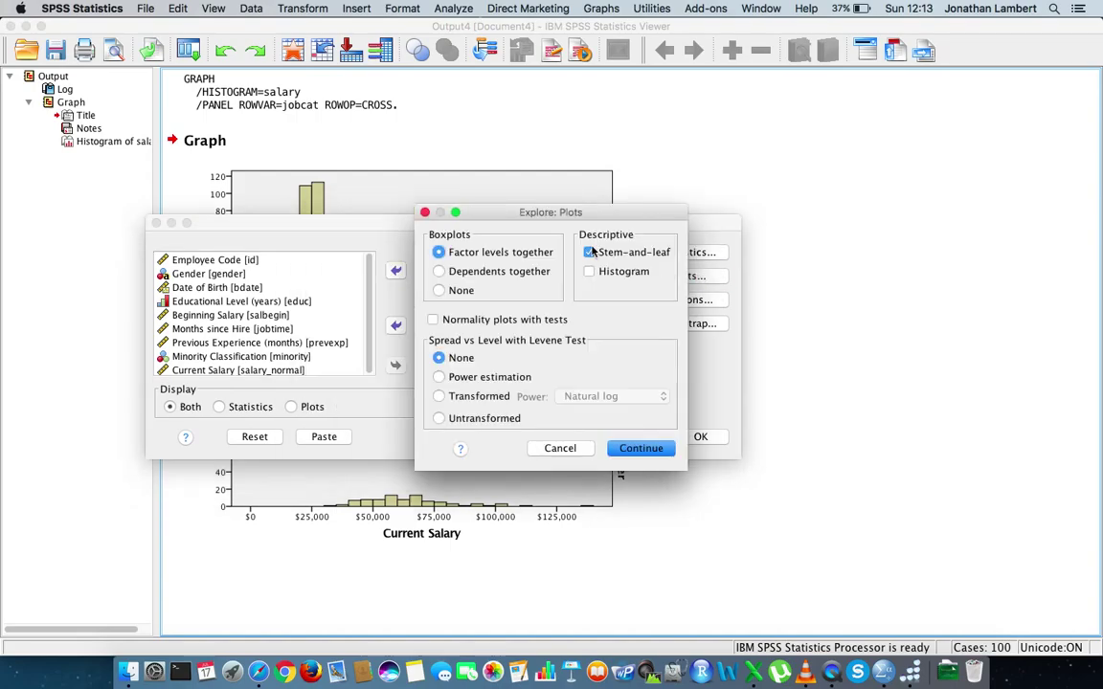
left_click(590, 253)
left_click(433, 321)
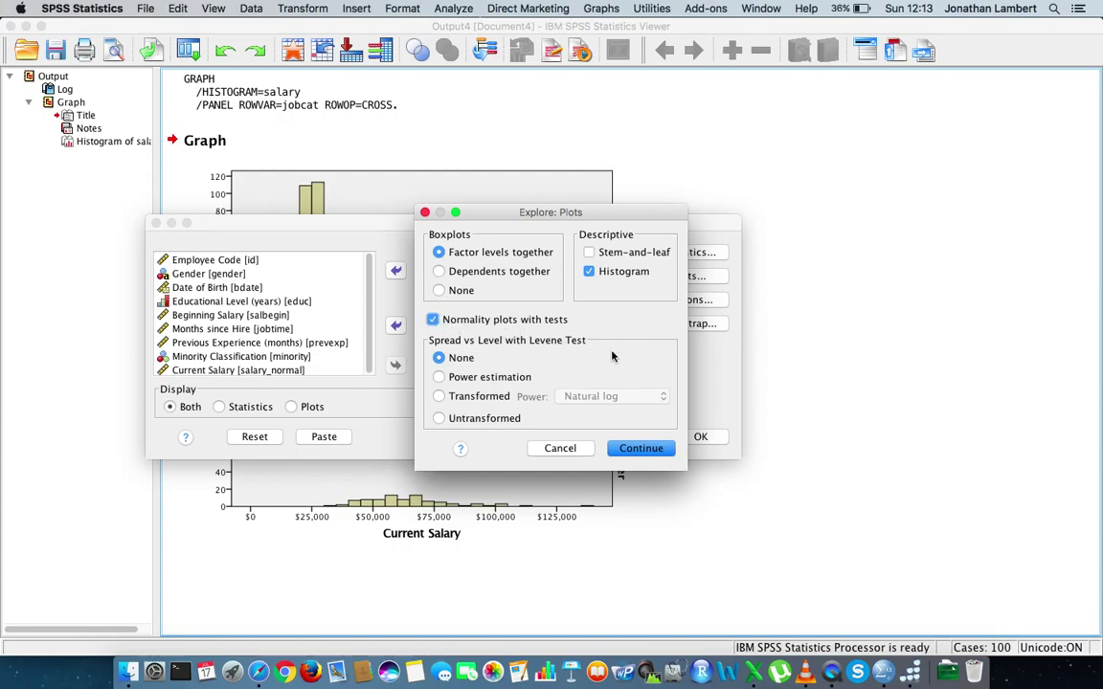
left_click(632, 449)
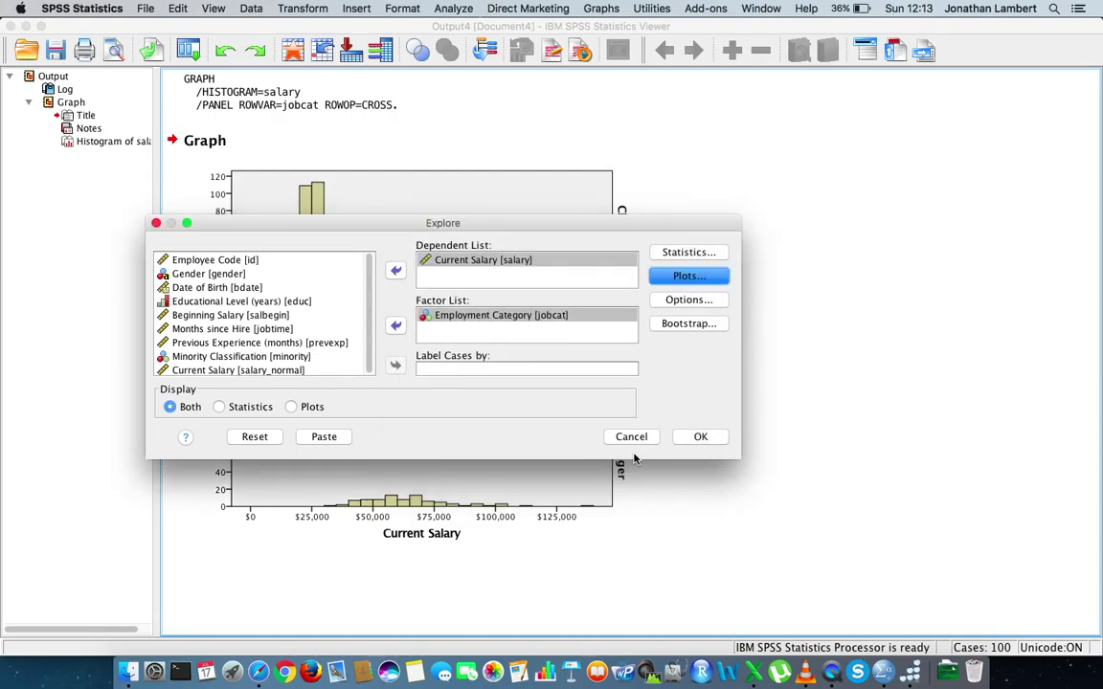
- Run Explore and inspect the Case Processing Summary and Descriptives tables for salary by category
left_click(701, 437)
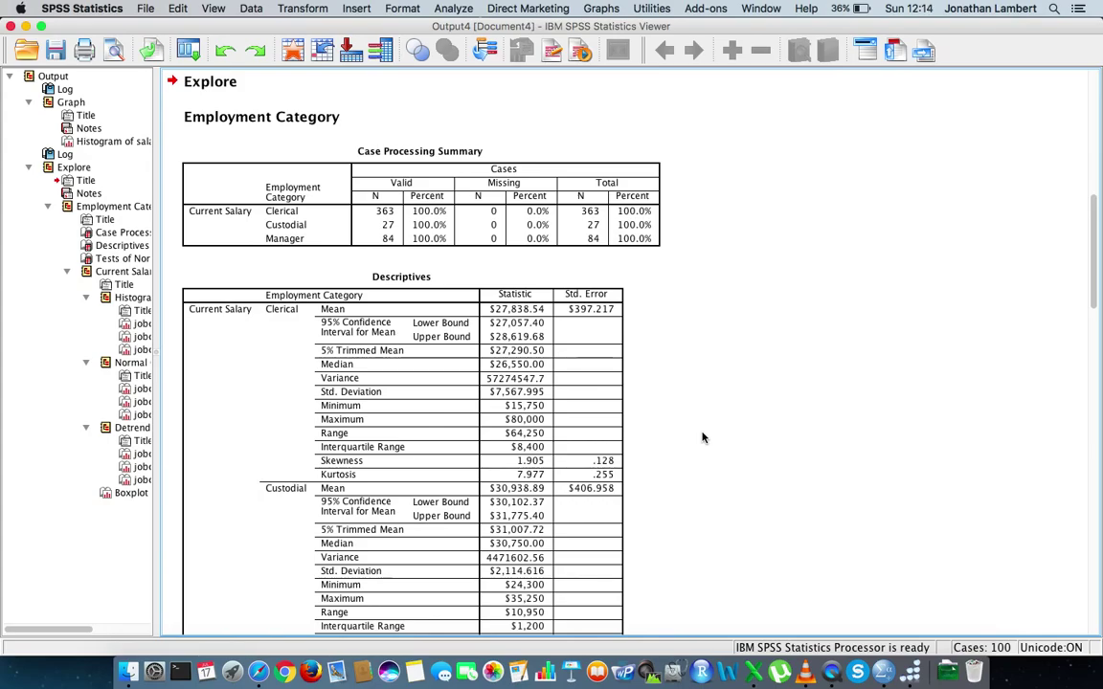
left_click(369, 233)
scroll(752, 340, "down", 5)
scroll(751, 341, "down", 1)
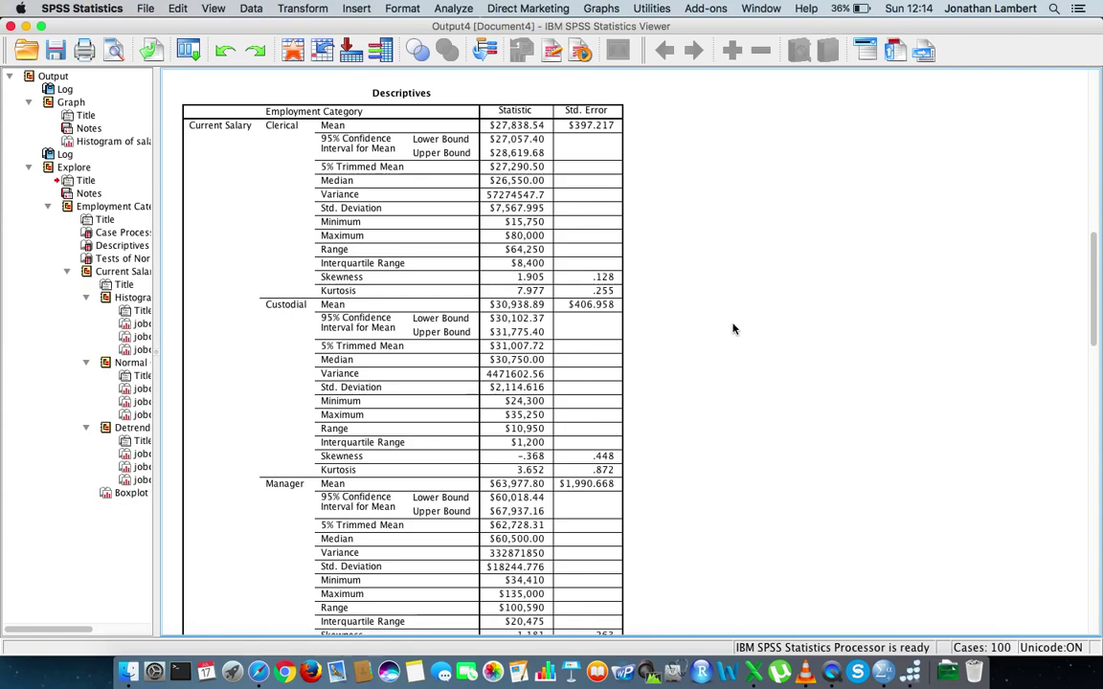
left_click(478, 149)
scroll(703, 501, "down", 6)
scroll(704, 502, "down", 2)
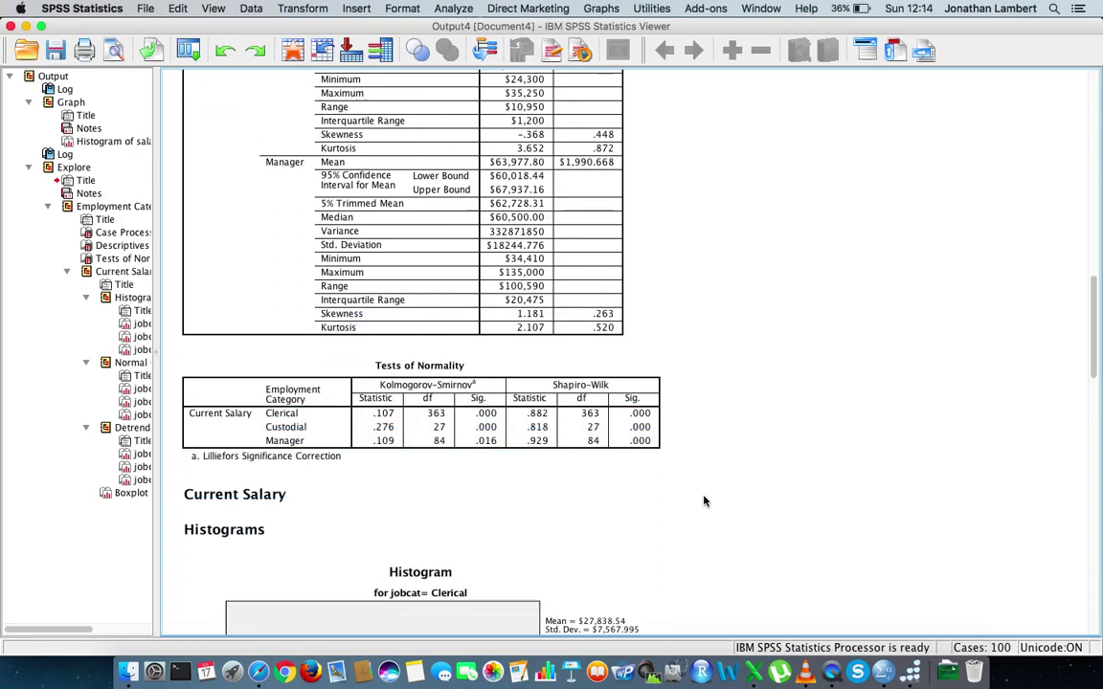
left_click(574, 399)
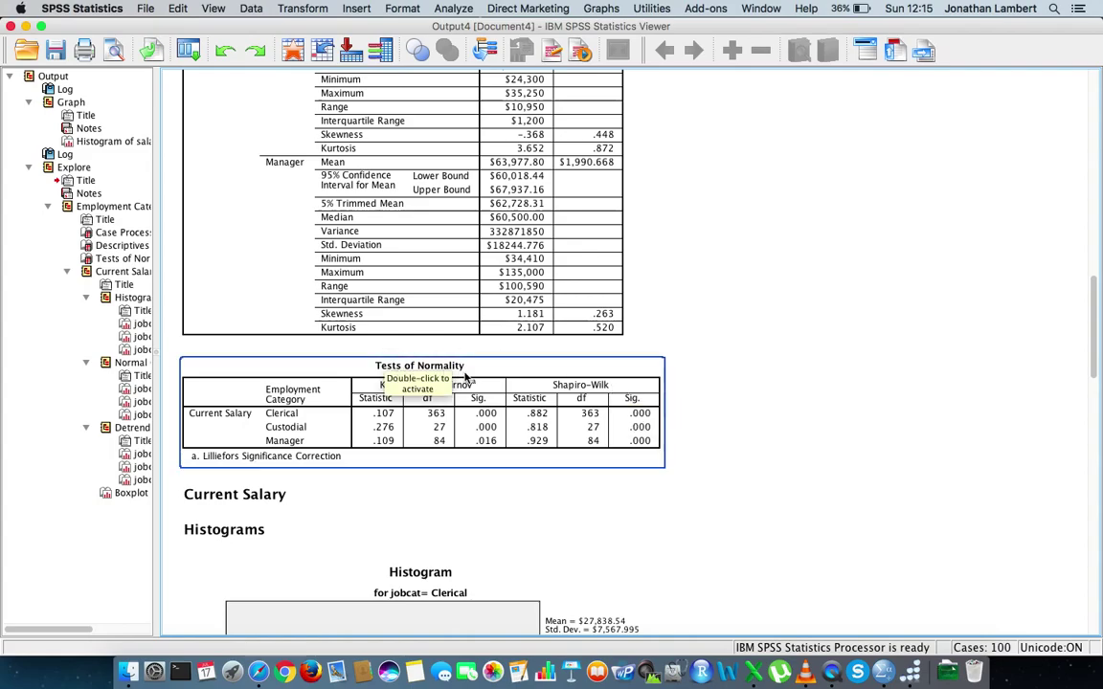
left_click(687, 366)
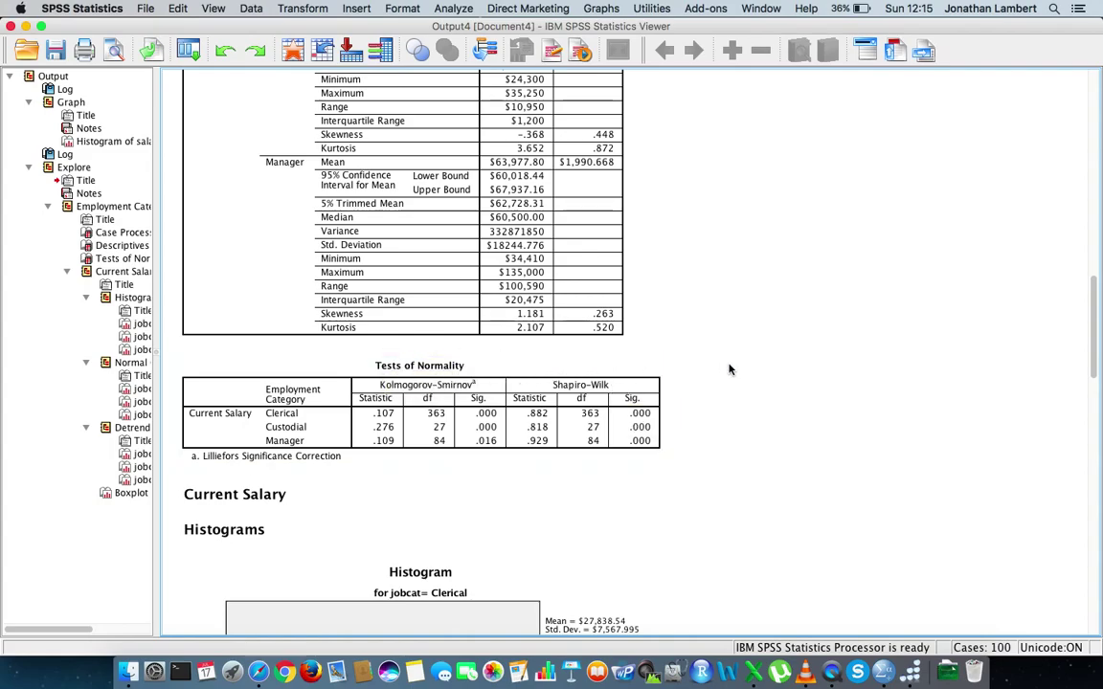
left_click(554, 360)
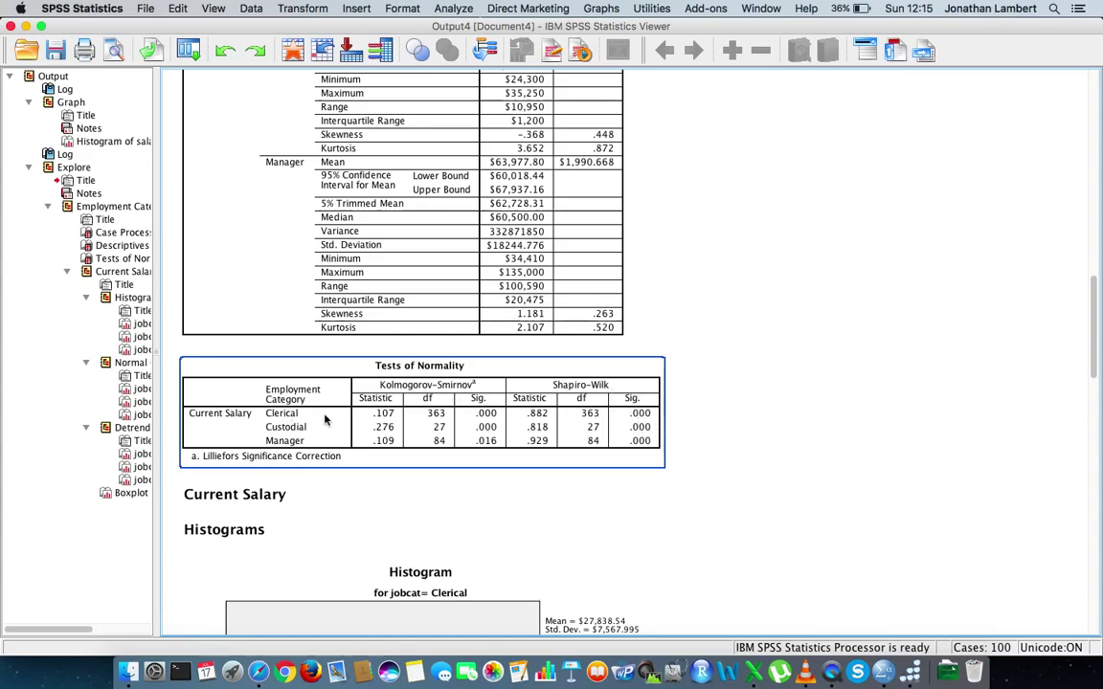
left_click(687, 425)
left_click(651, 414)
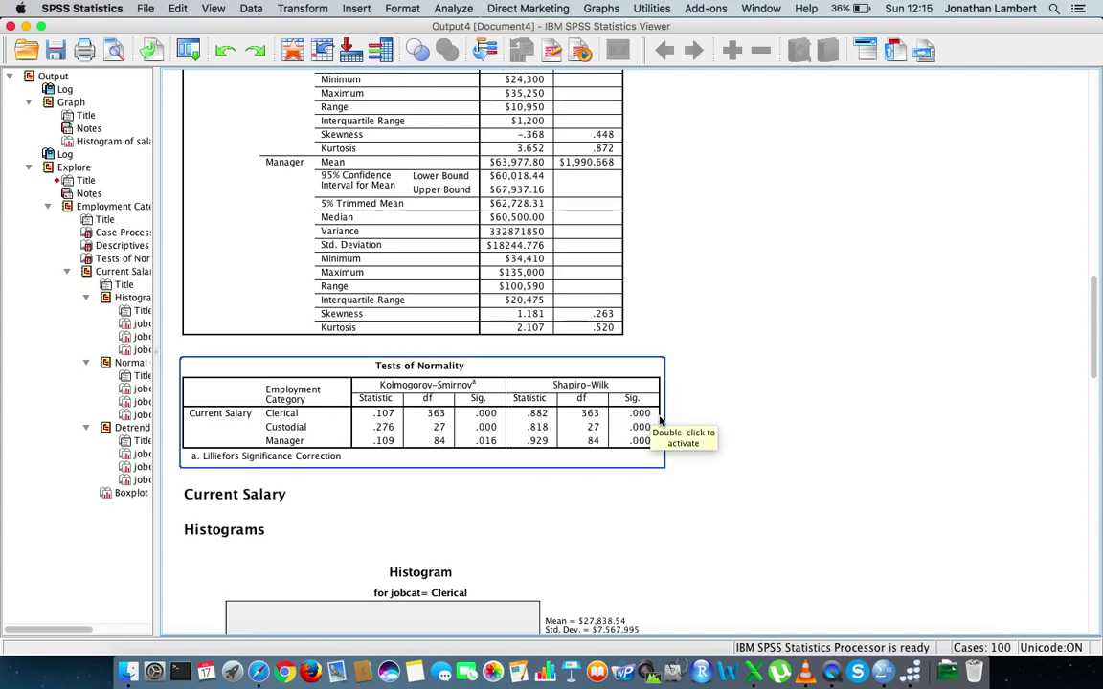
left_click(728, 428)
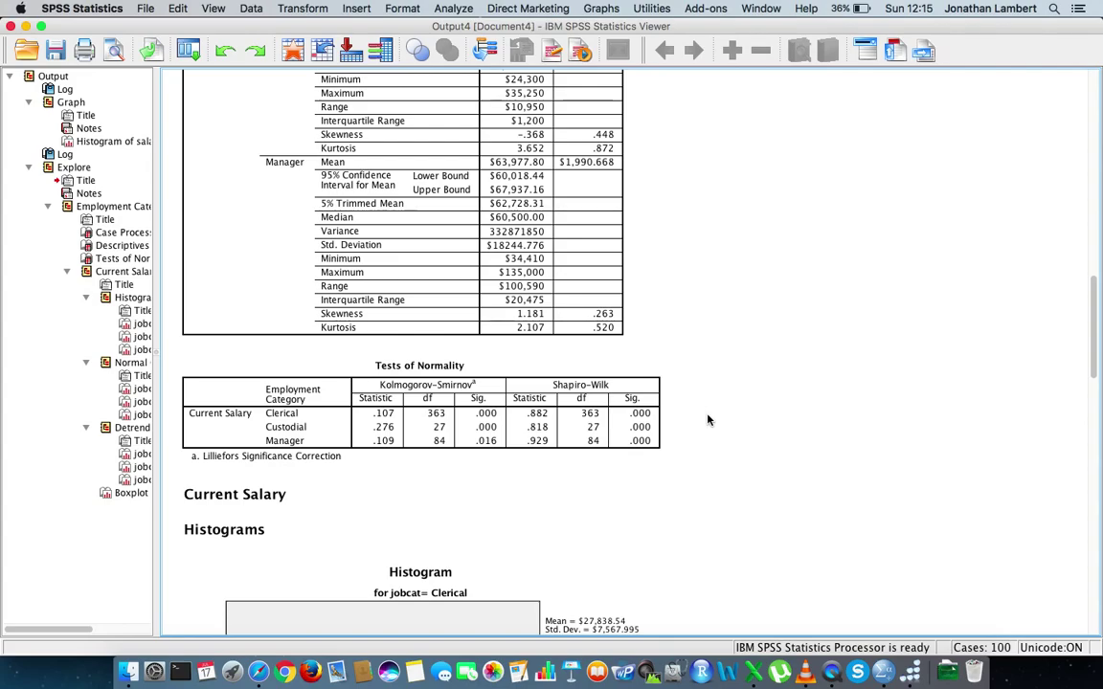
- Scroll the output down to the per-category Current Salary histograms
scroll(708, 419, "down", 5)
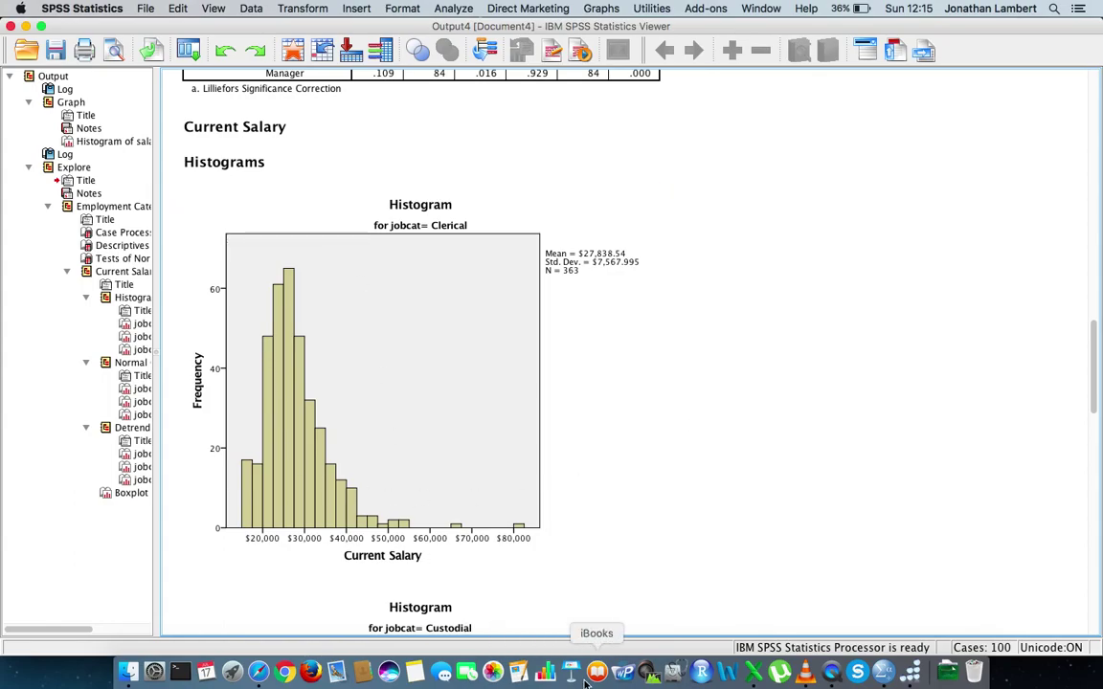
scroll(695, 573, "down", 10)
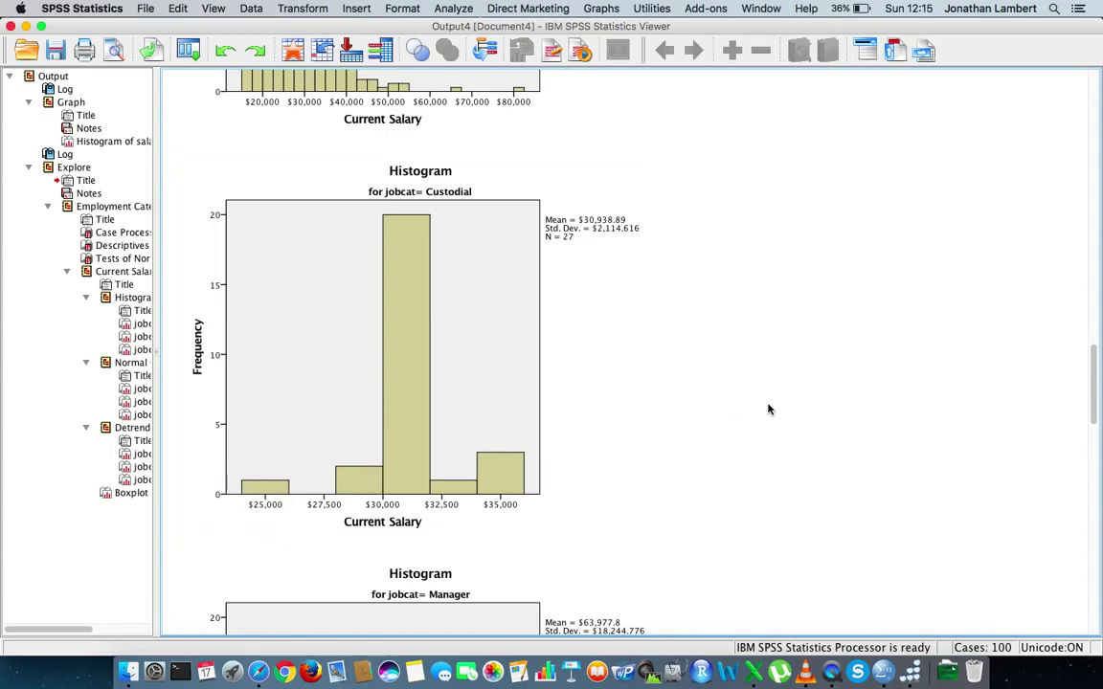
scroll(768, 410, "down", 4)
scroll(767, 410, "down", 4)
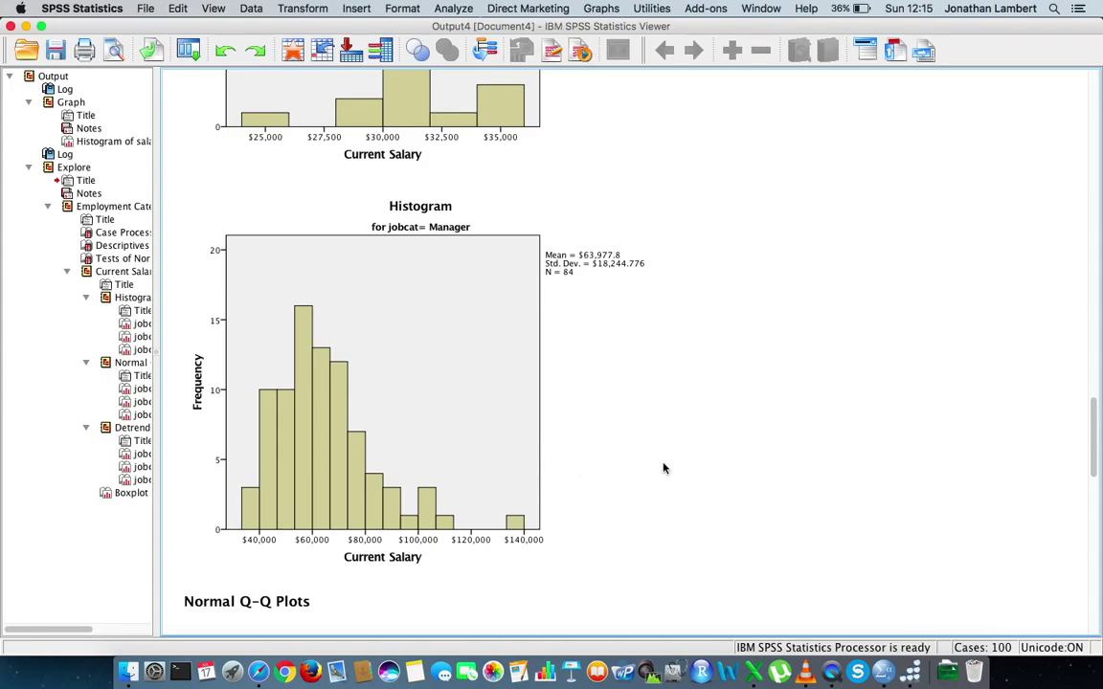
scroll(665, 468, "up", 20)
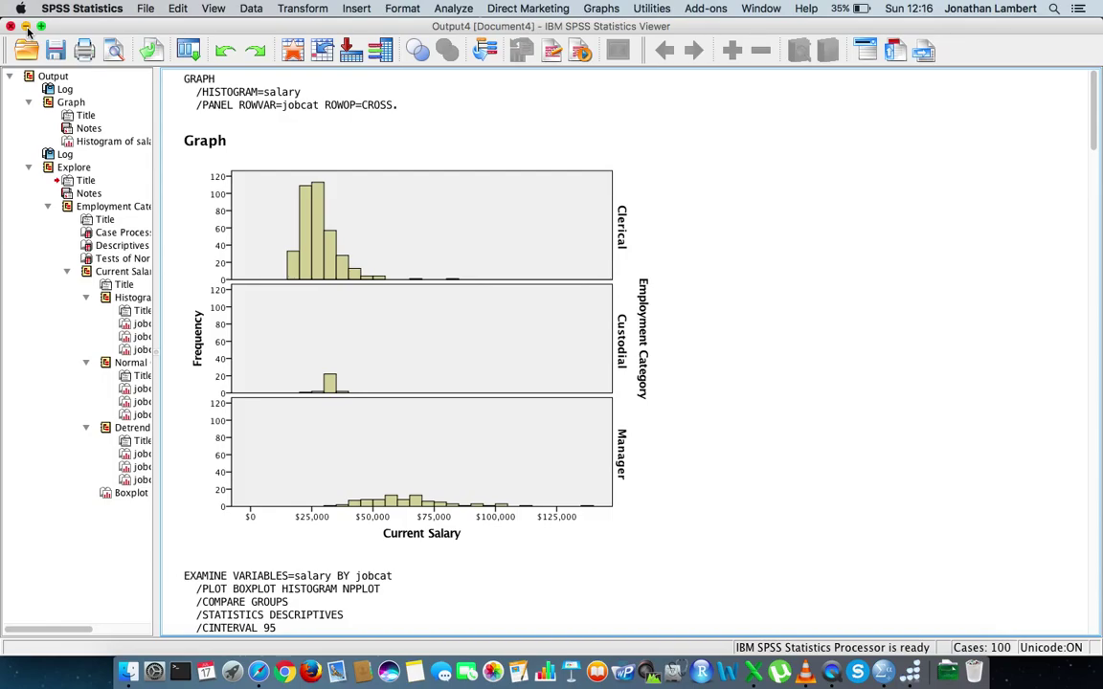
- Rerun Explore with salary_normal replacing salary as dependent, keeping Employment Category as factor
left_click(26, 25)
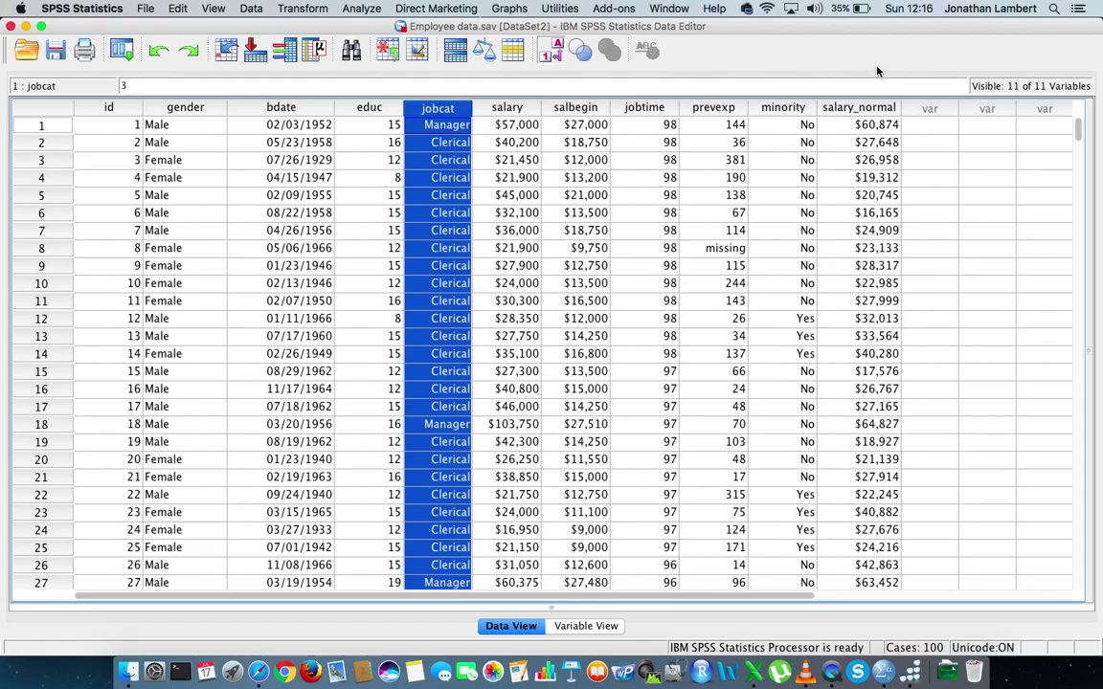
left_click(871, 111)
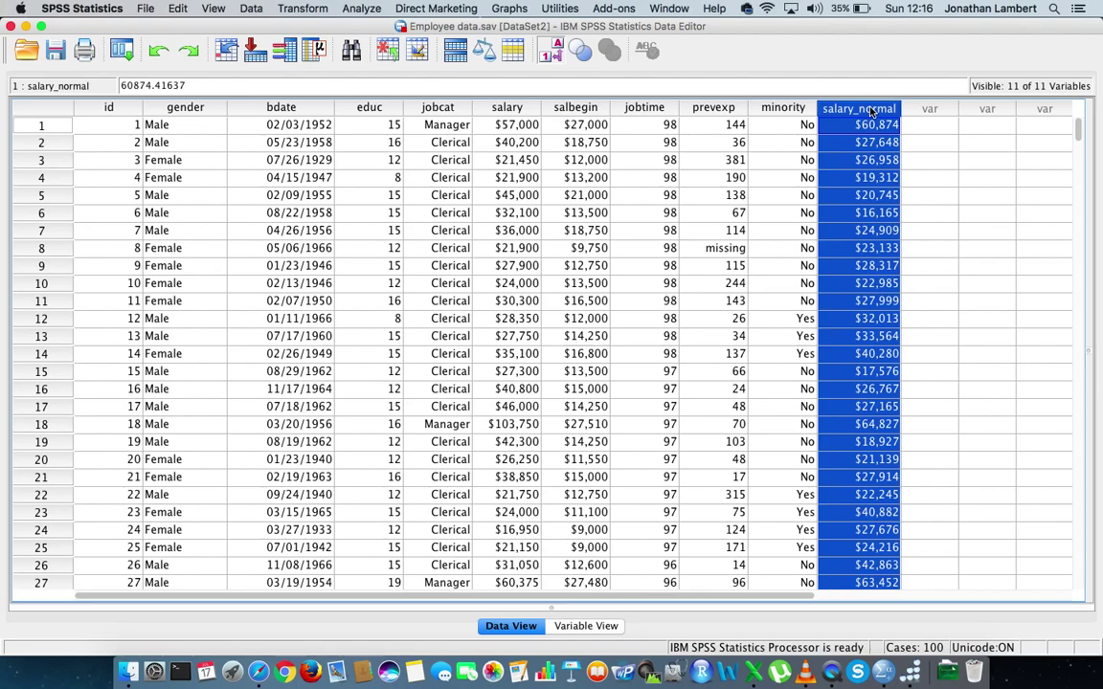
left_click(364, 9)
mouse_move(401, 40)
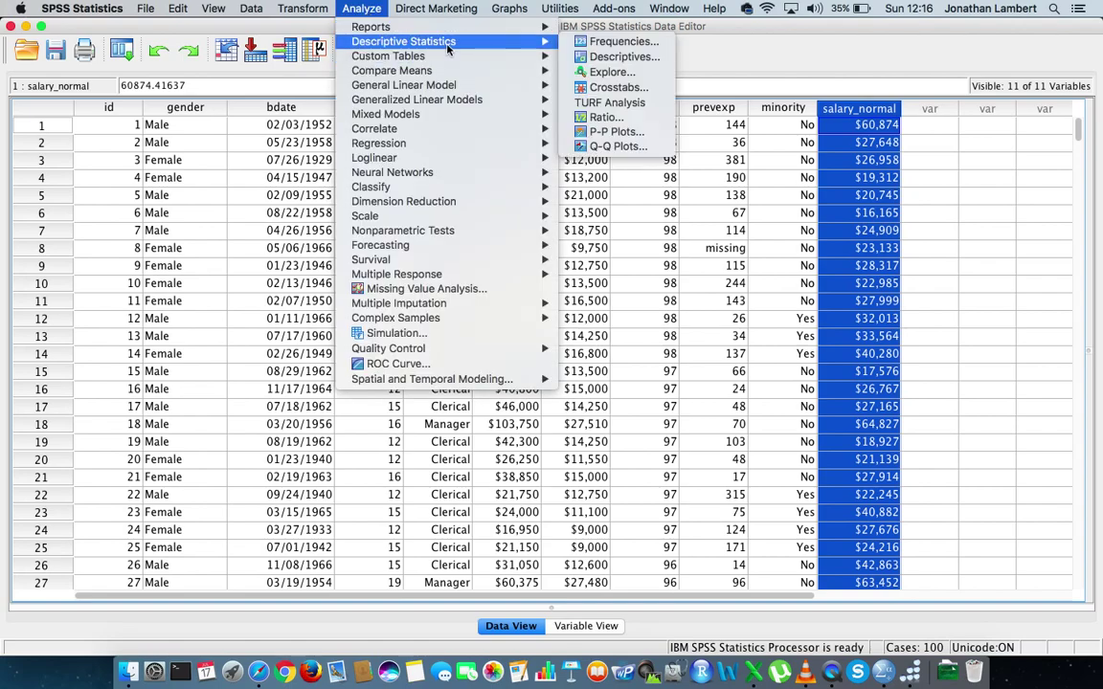
left_click(609, 73)
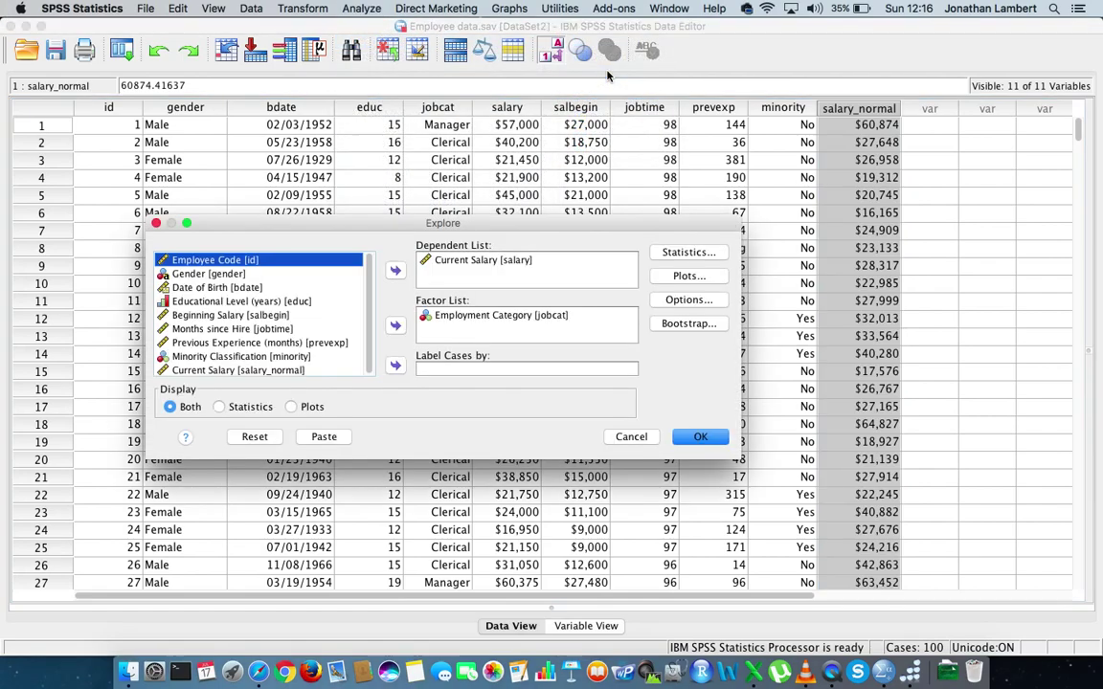
left_click_drag(495, 269, 356, 246)
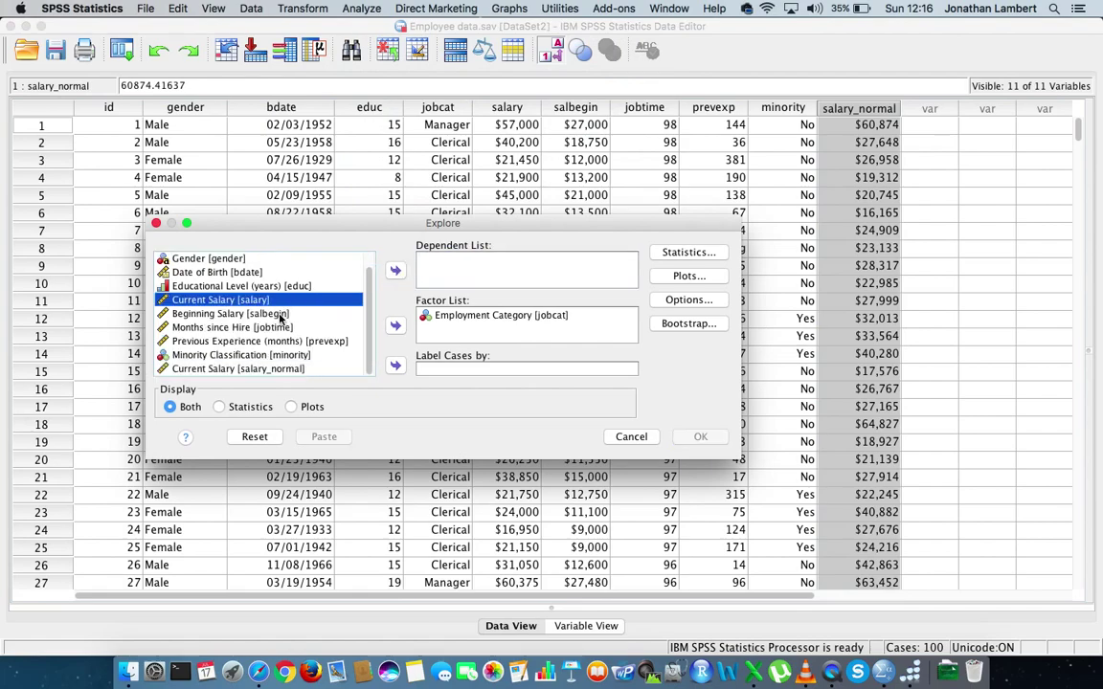
left_click(222, 368)
left_click(395, 270)
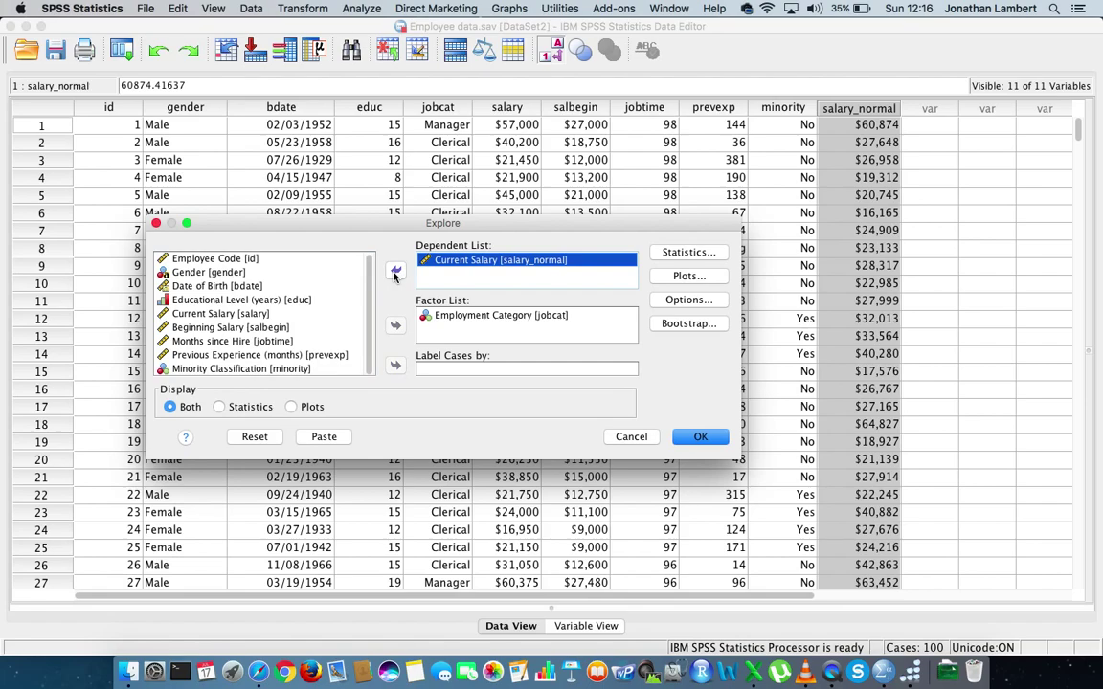
left_click(704, 438)
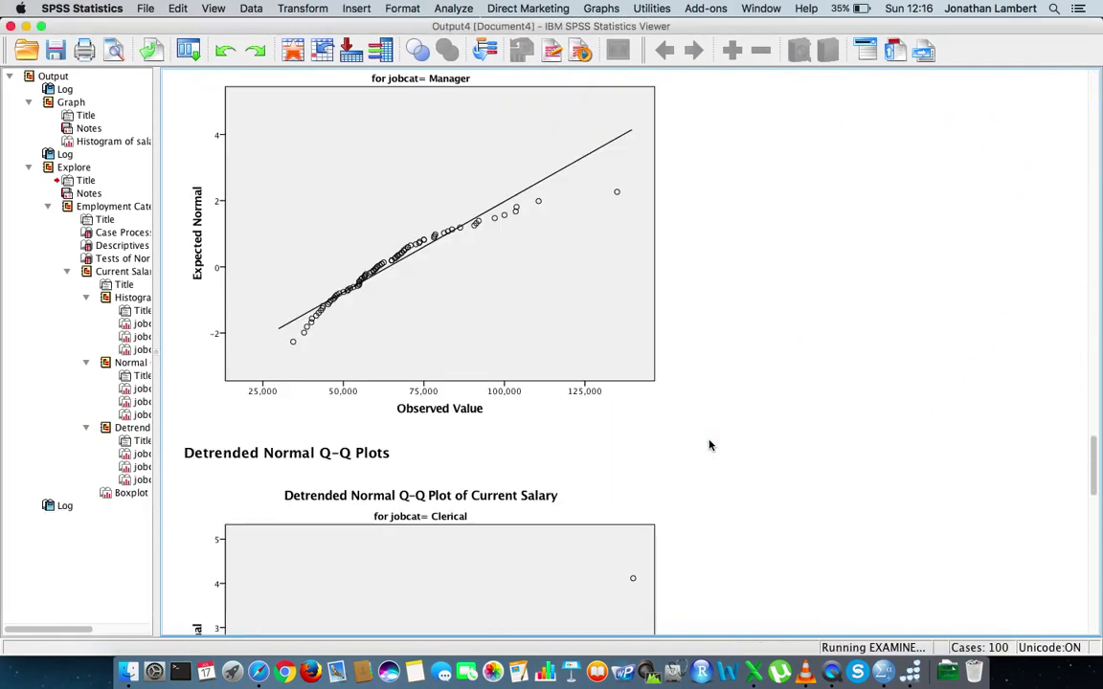
scroll(710, 445, "up", 5)
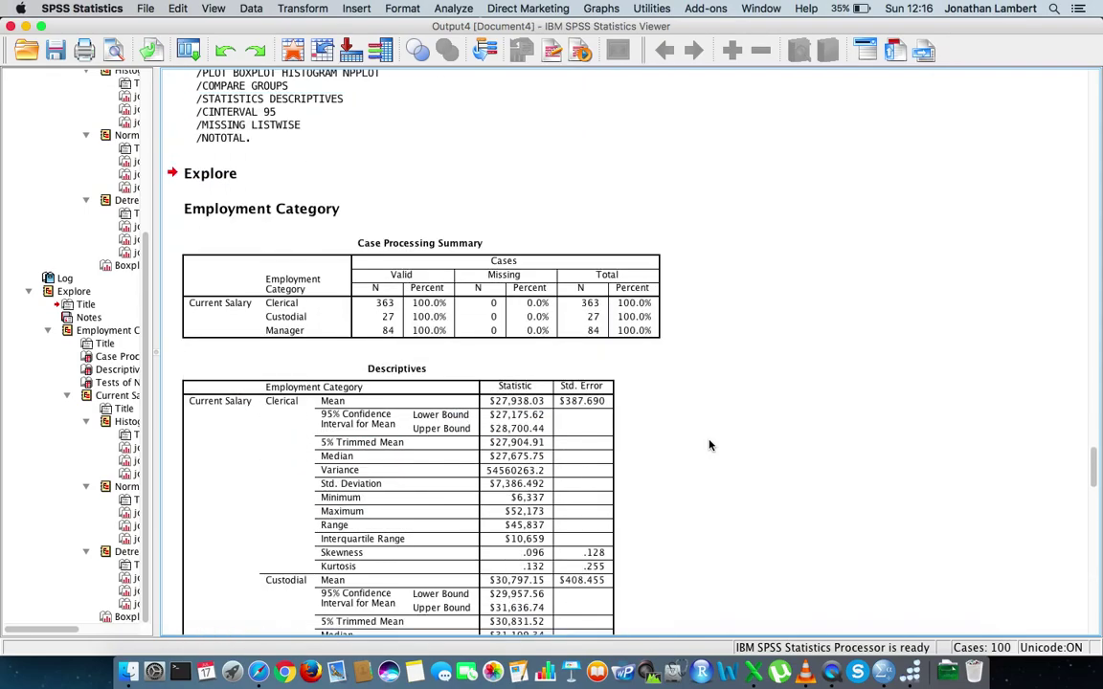
scroll(709, 444, "down", 2)
left_click(345, 195)
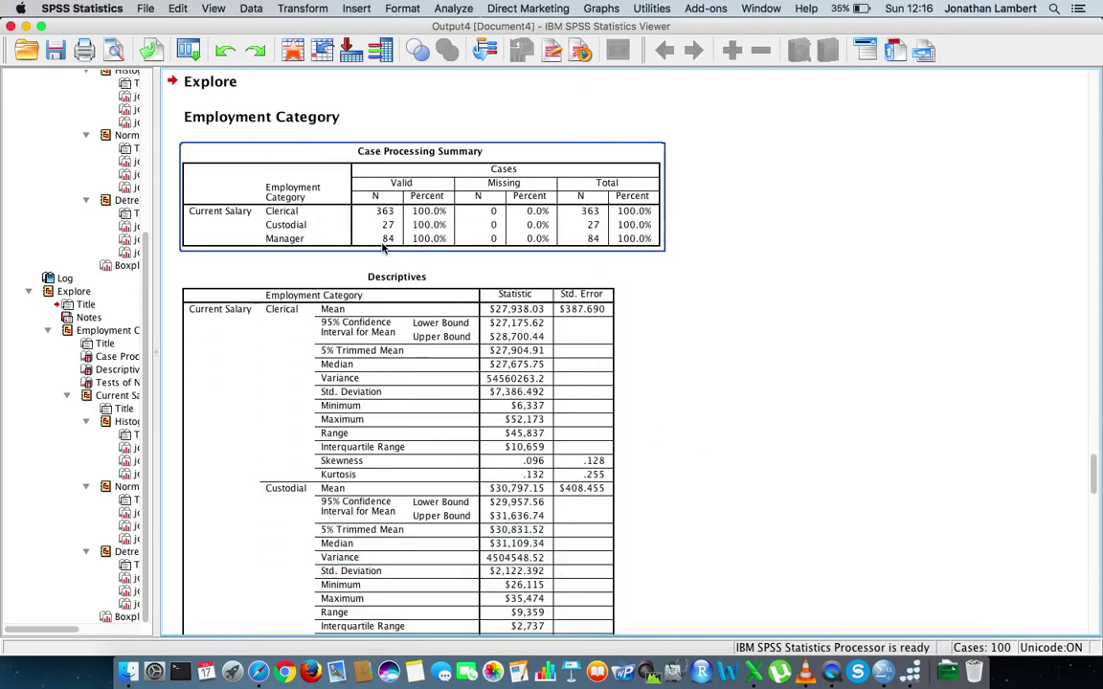
left_click(478, 250)
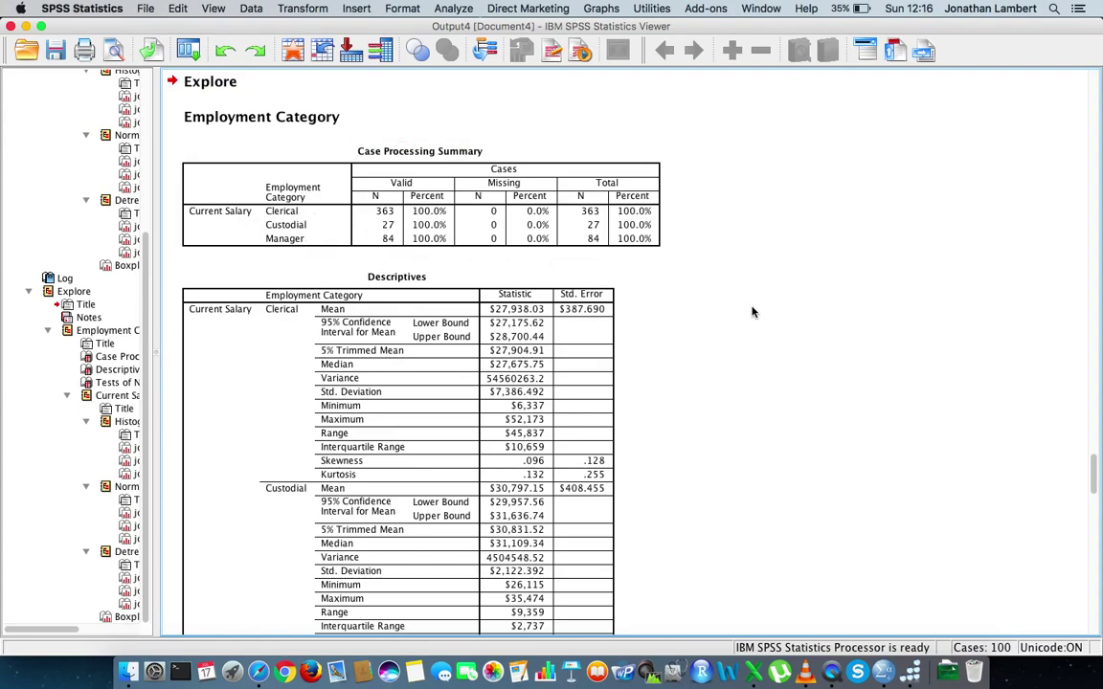
scroll(766, 287, "down", 10)
left_click(560, 473)
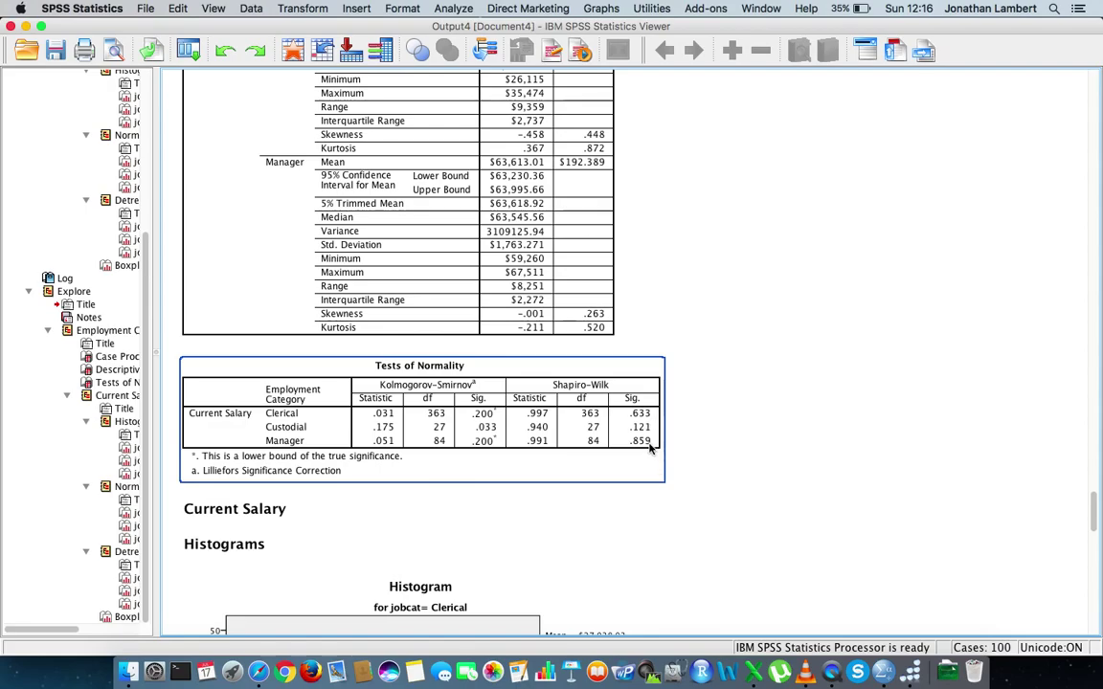
scroll(649, 453, "down", 10)
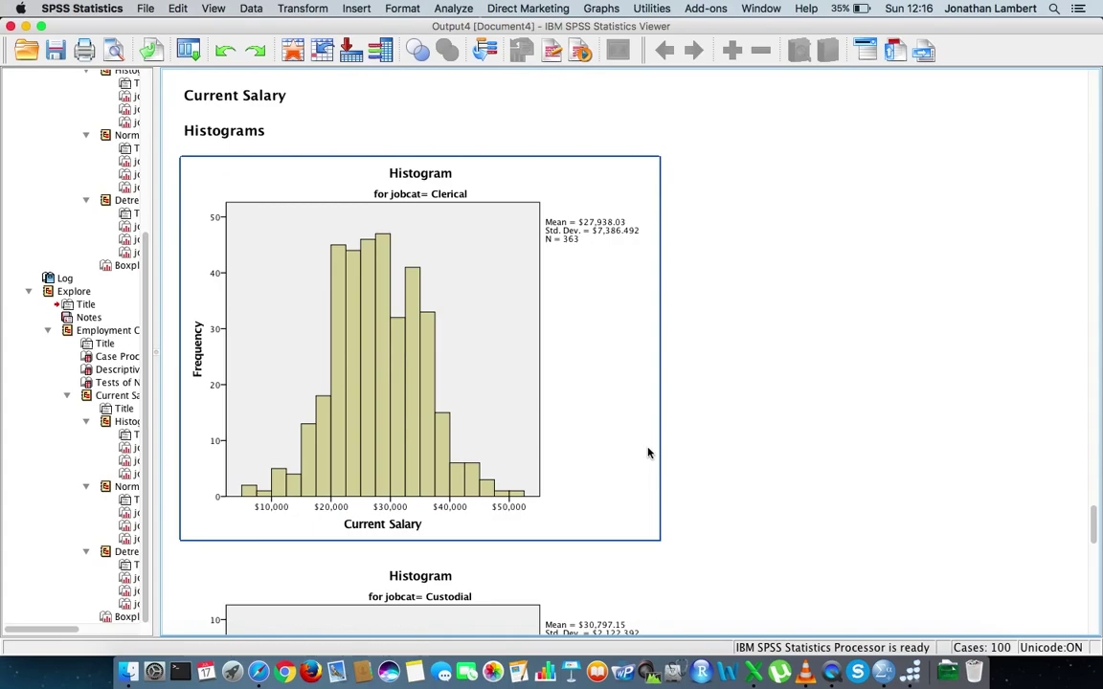
scroll(648, 453, "down", 8)
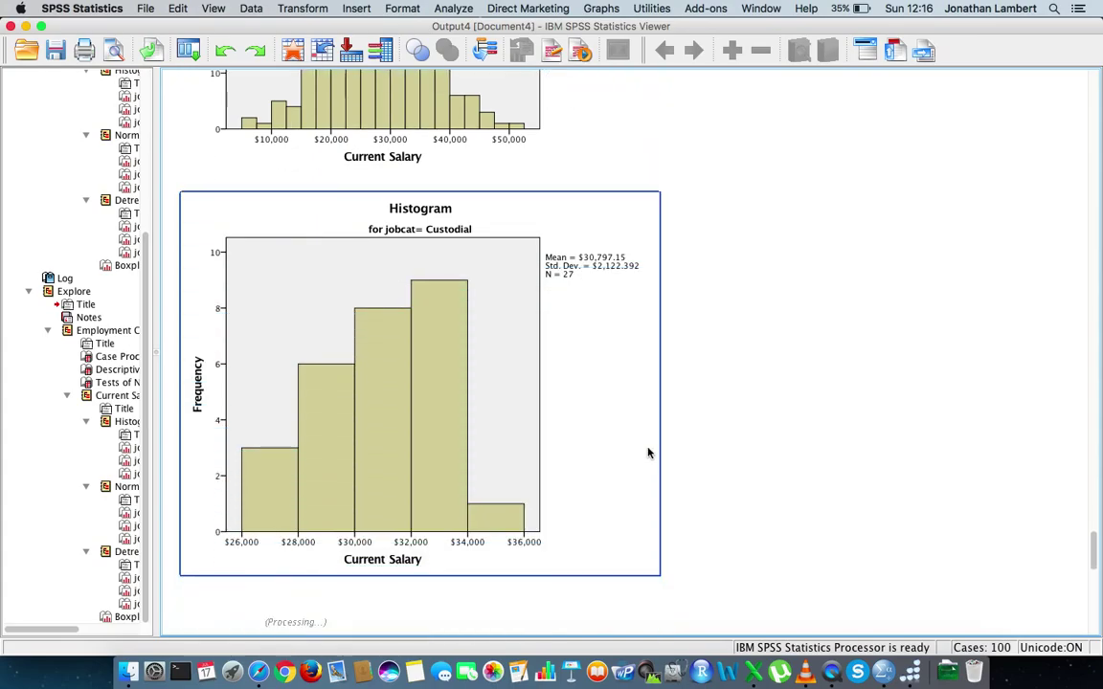
scroll(649, 453, "down", 1)
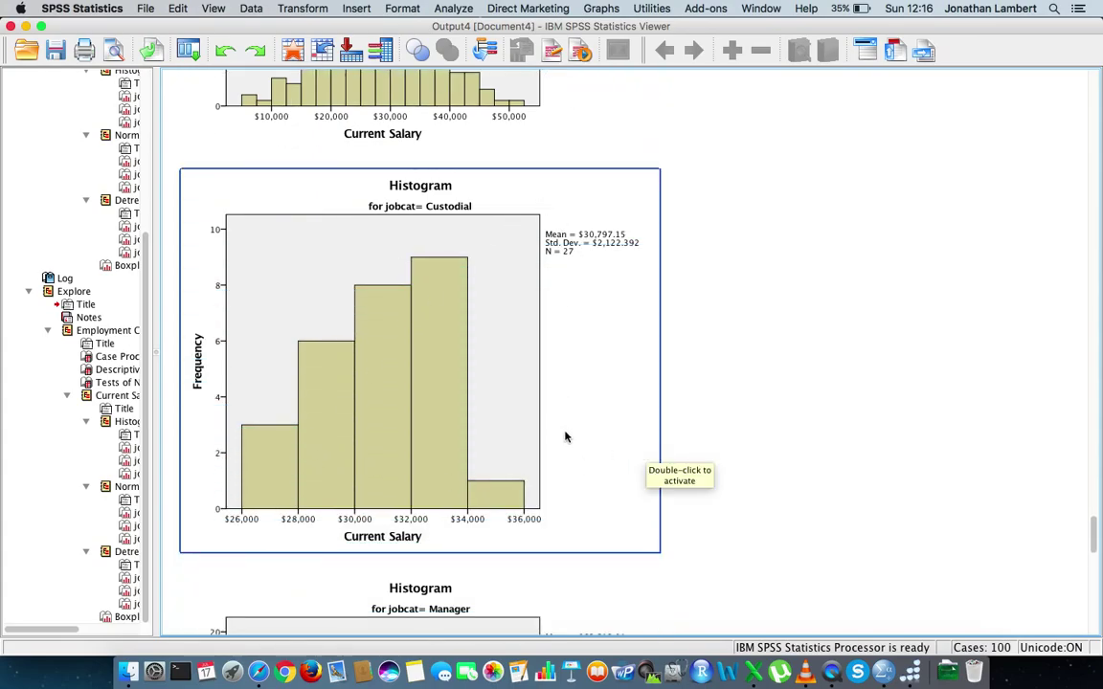
scroll(756, 399, "down", 8)
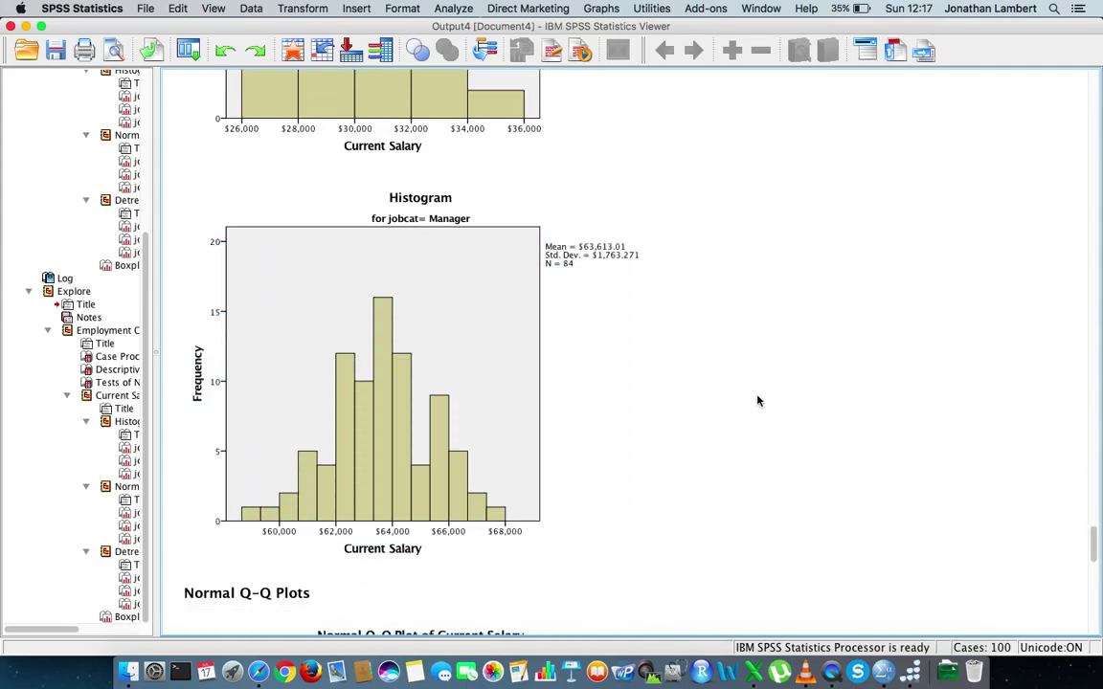
scroll(756, 400, "up", 20)
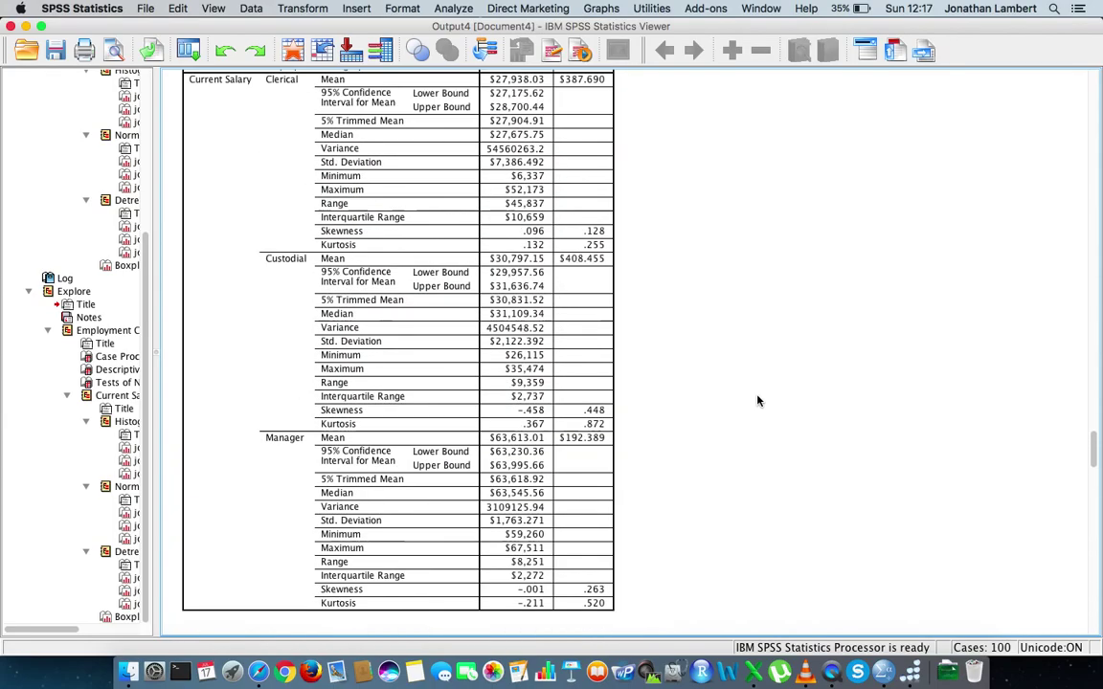
scroll(756, 400, "down", 1)
left_click(632, 477)
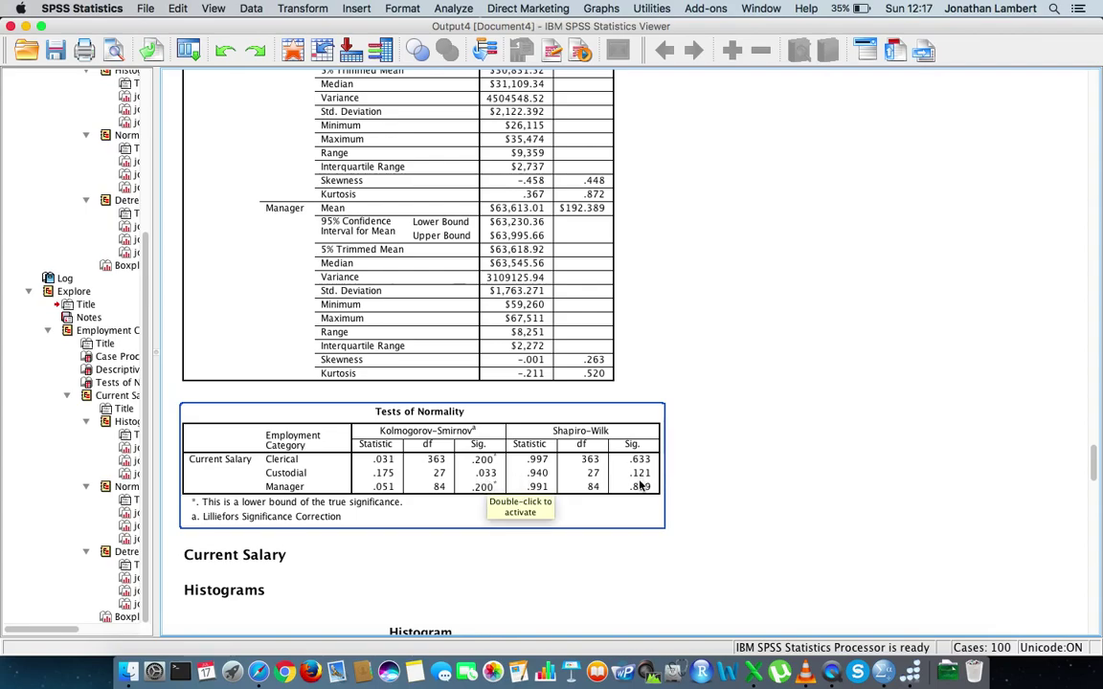
left_click(706, 483)
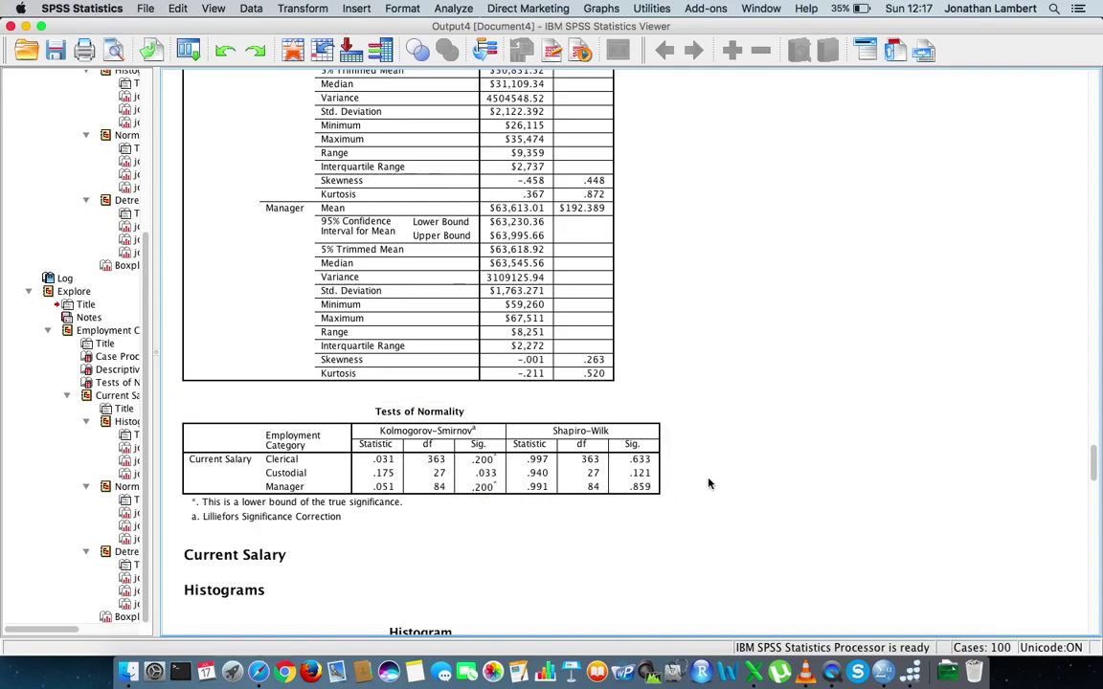
scroll(709, 484, "down", 10)
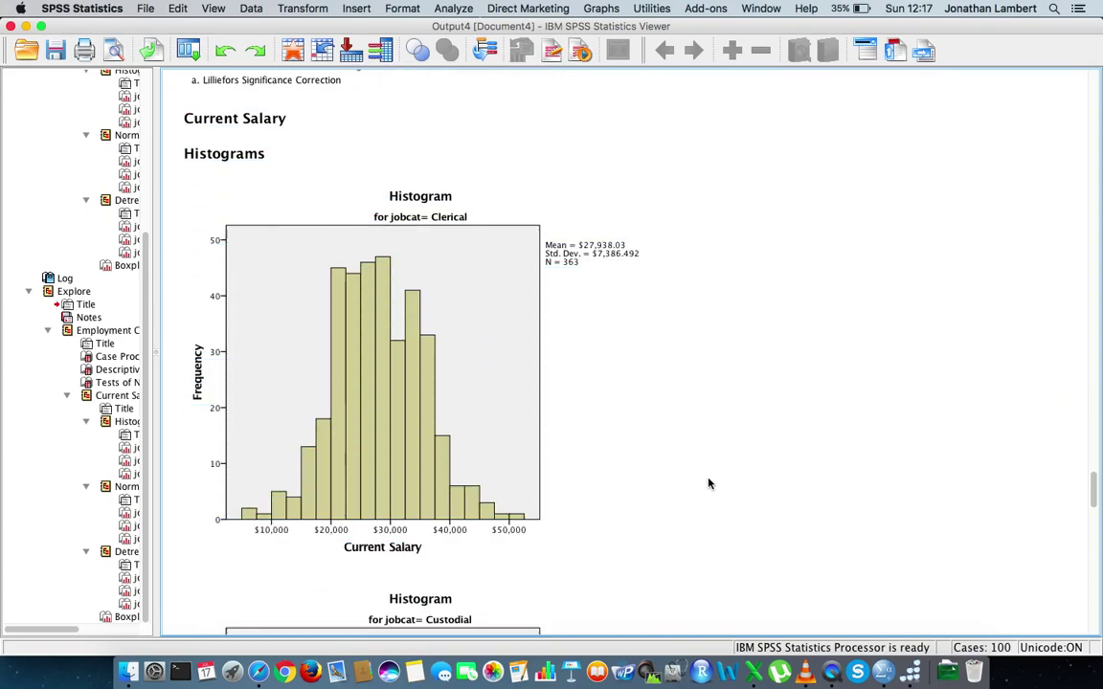
scroll(709, 484, "down", 9)
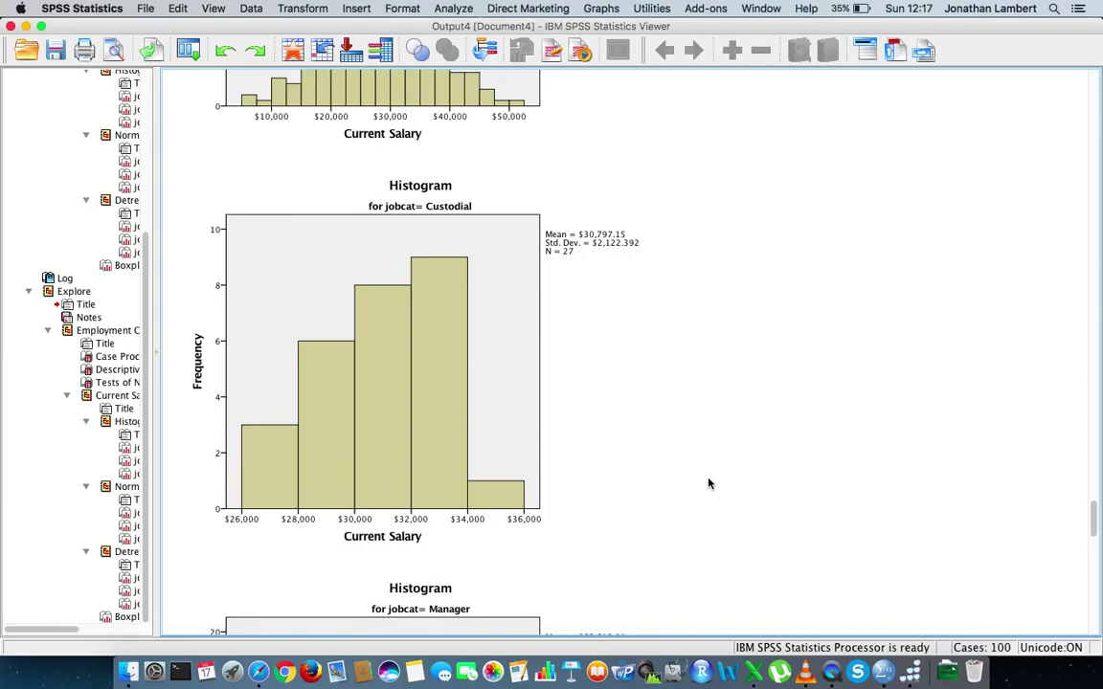
left_click(476, 469)
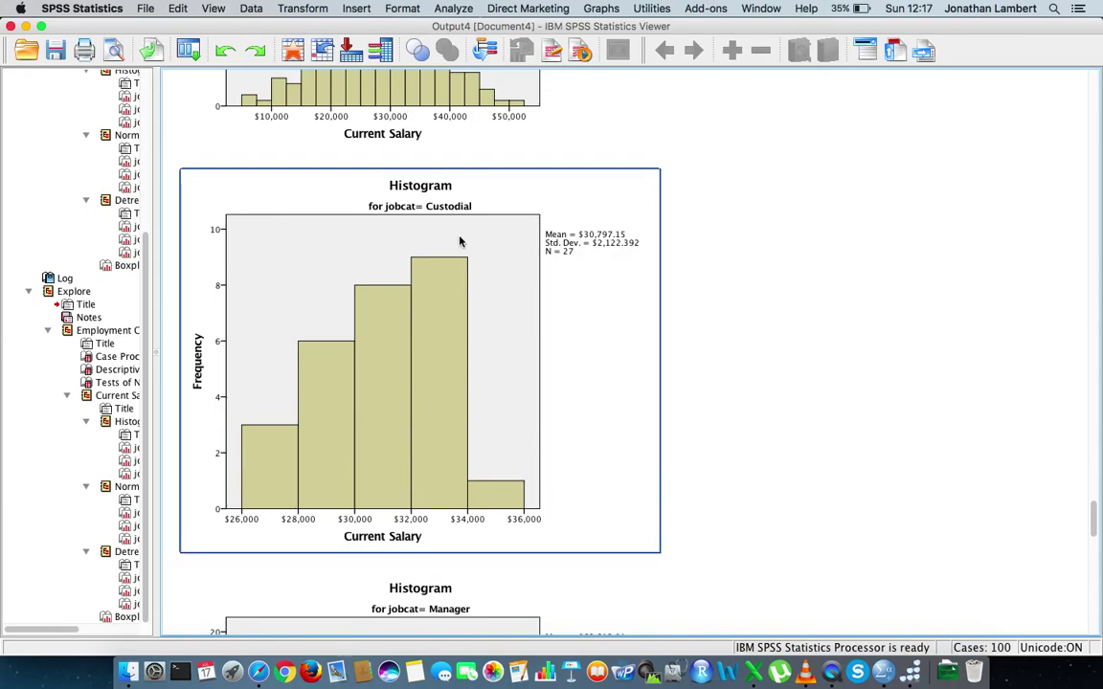
scroll(891, 347, "up", 10)
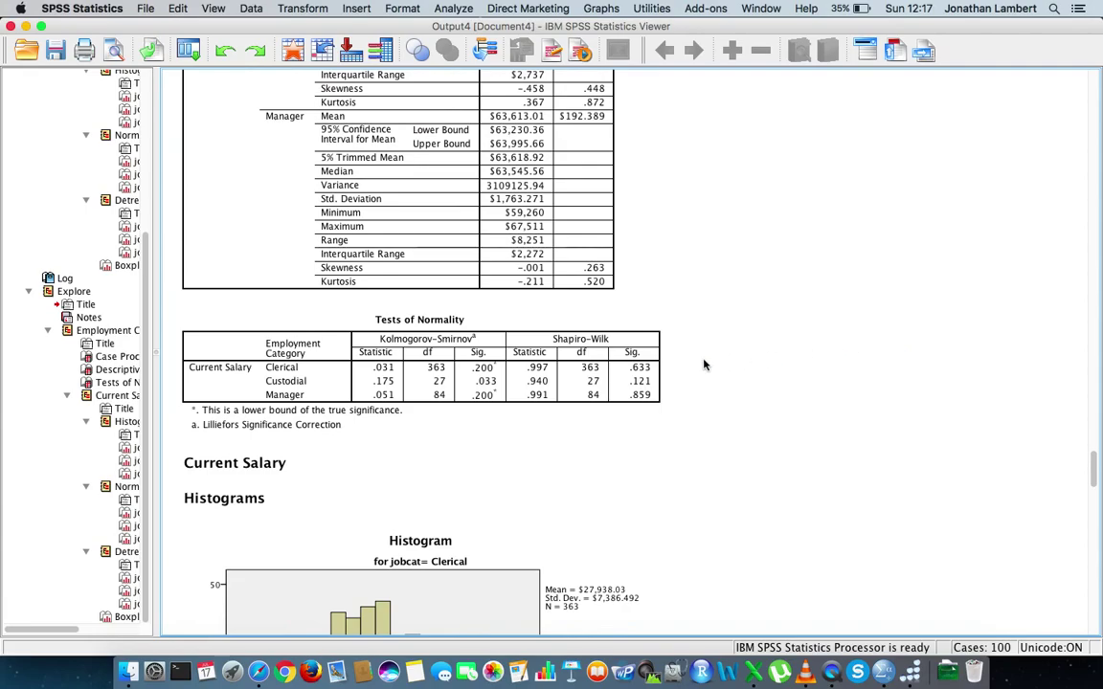
left_click(632, 351)
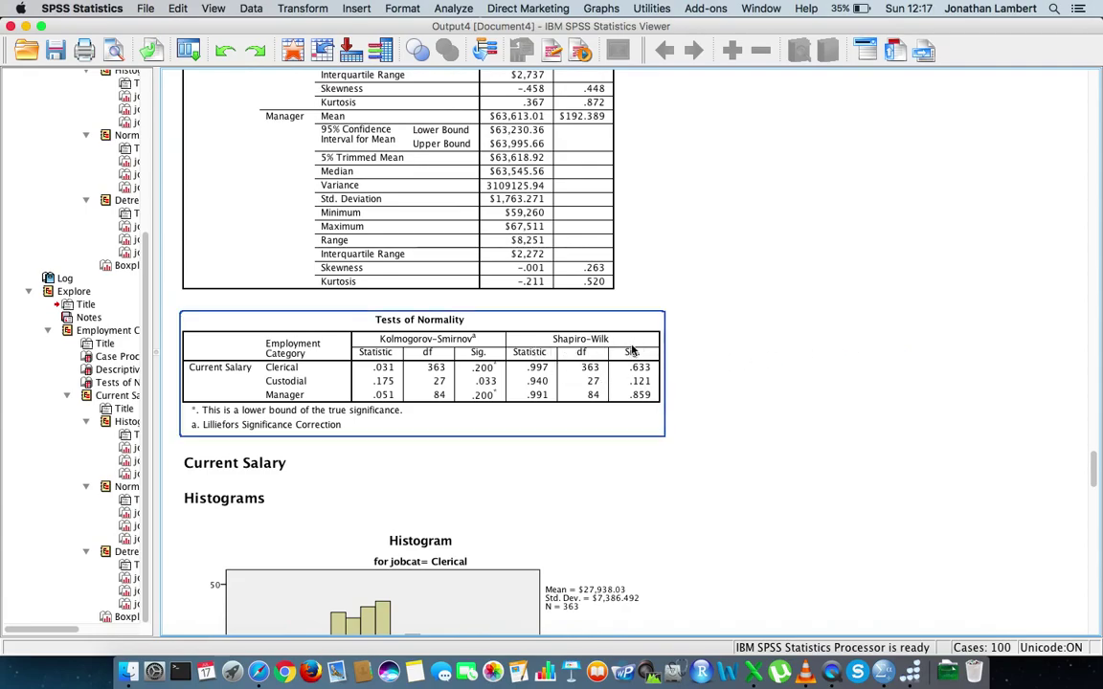
left_click(795, 421)
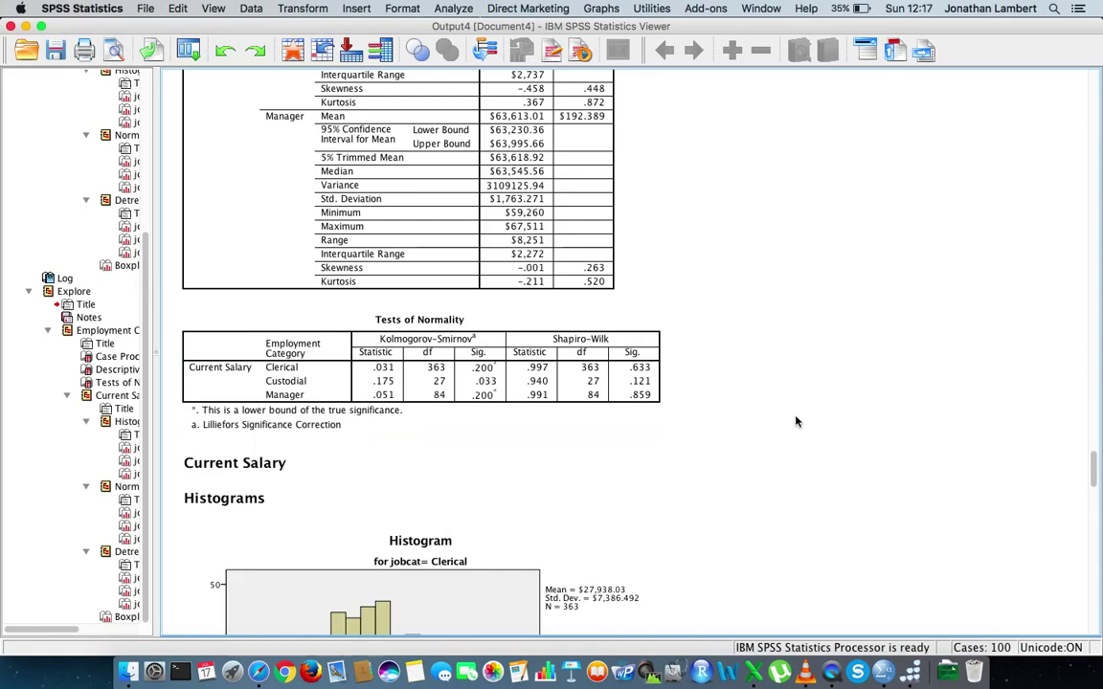
- Close the Output4 viewer and choose No to discard its output
scroll(796, 421, "up", 20)
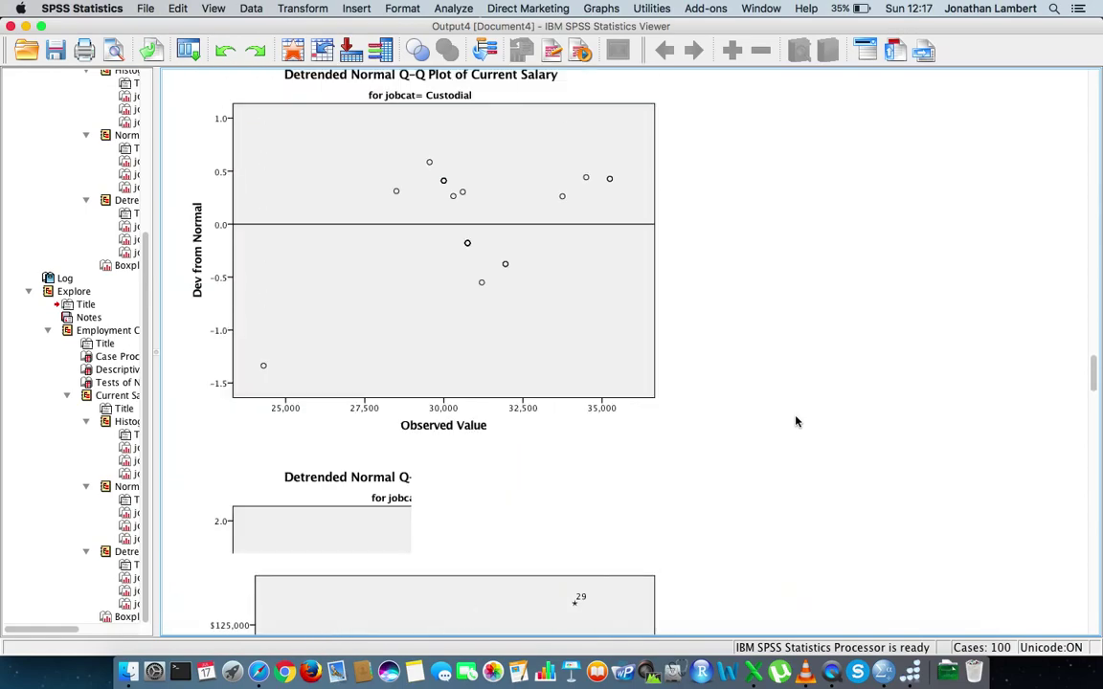
scroll(795, 421, "down", 3)
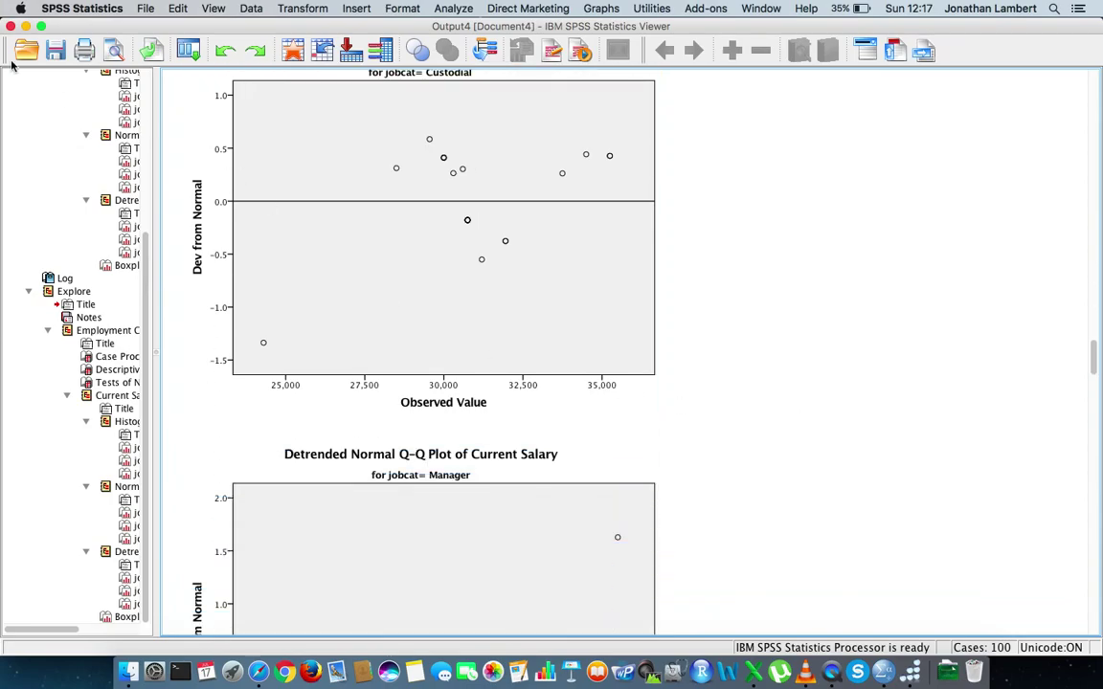
left_click(11, 27)
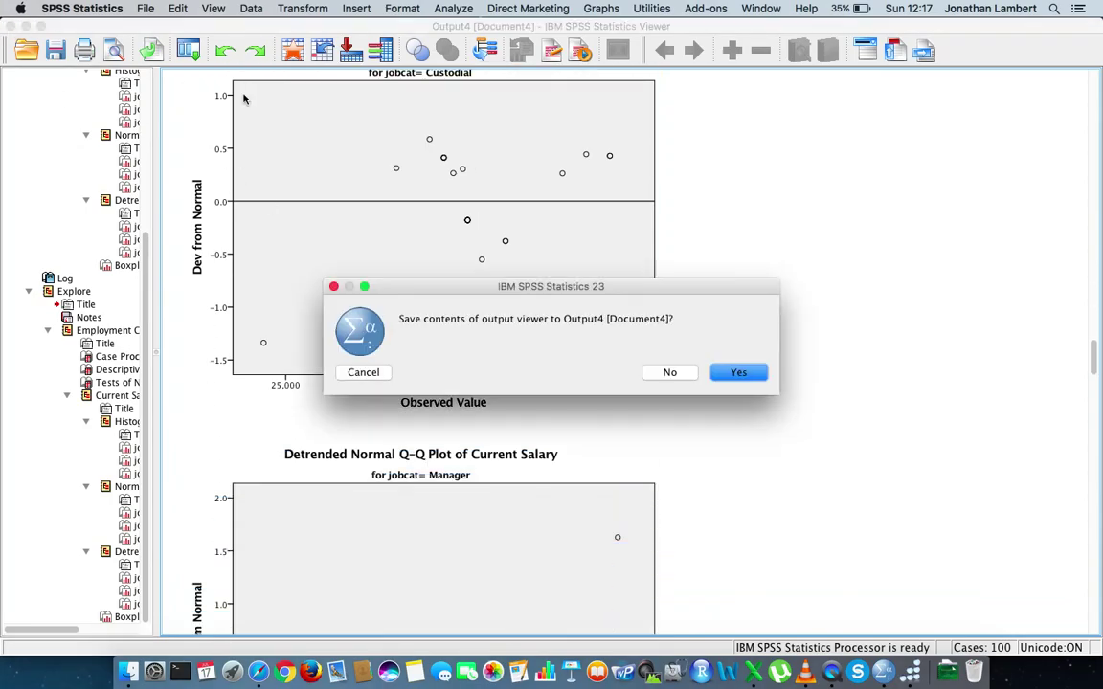
left_click(669, 371)
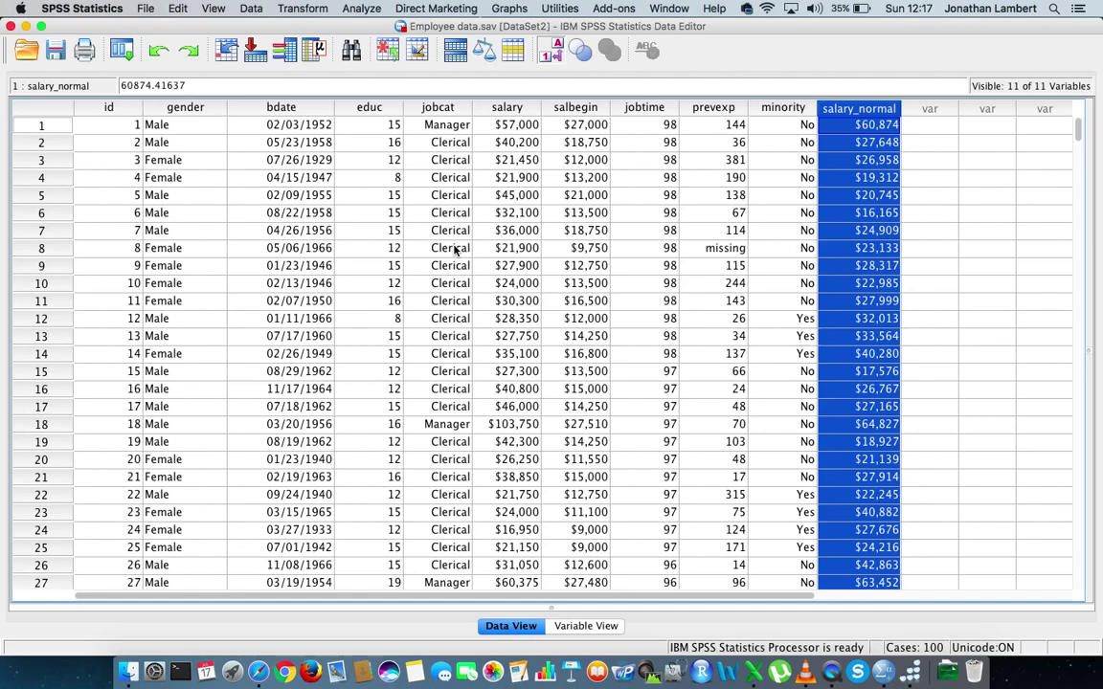
left_click(968, 129)
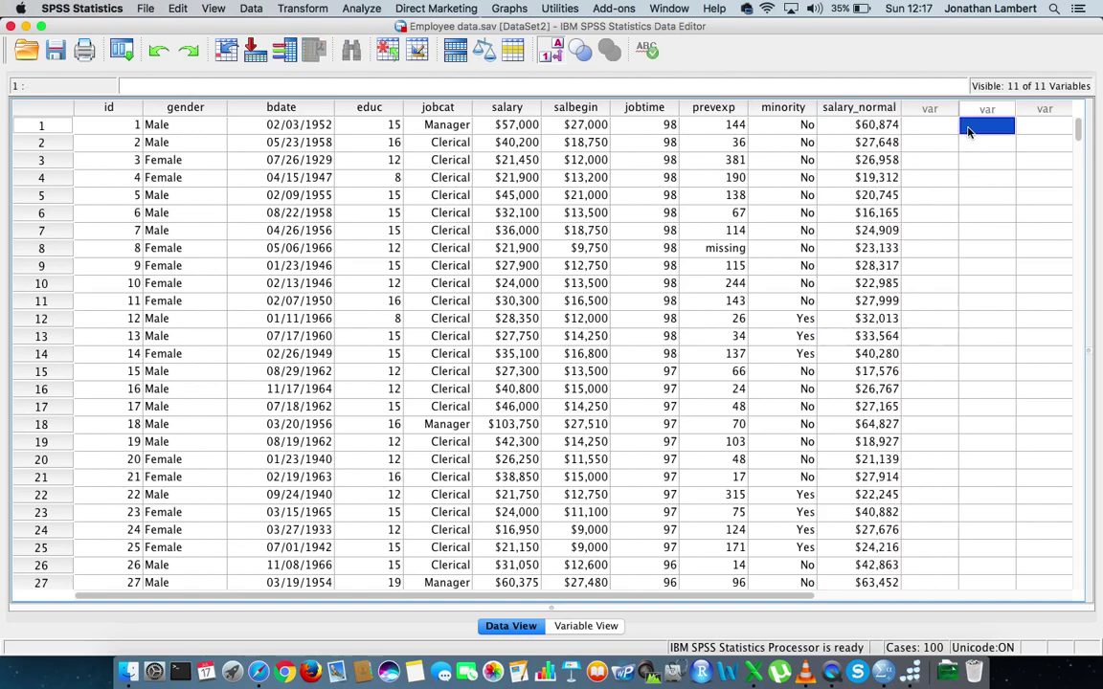
left_click(454, 114)
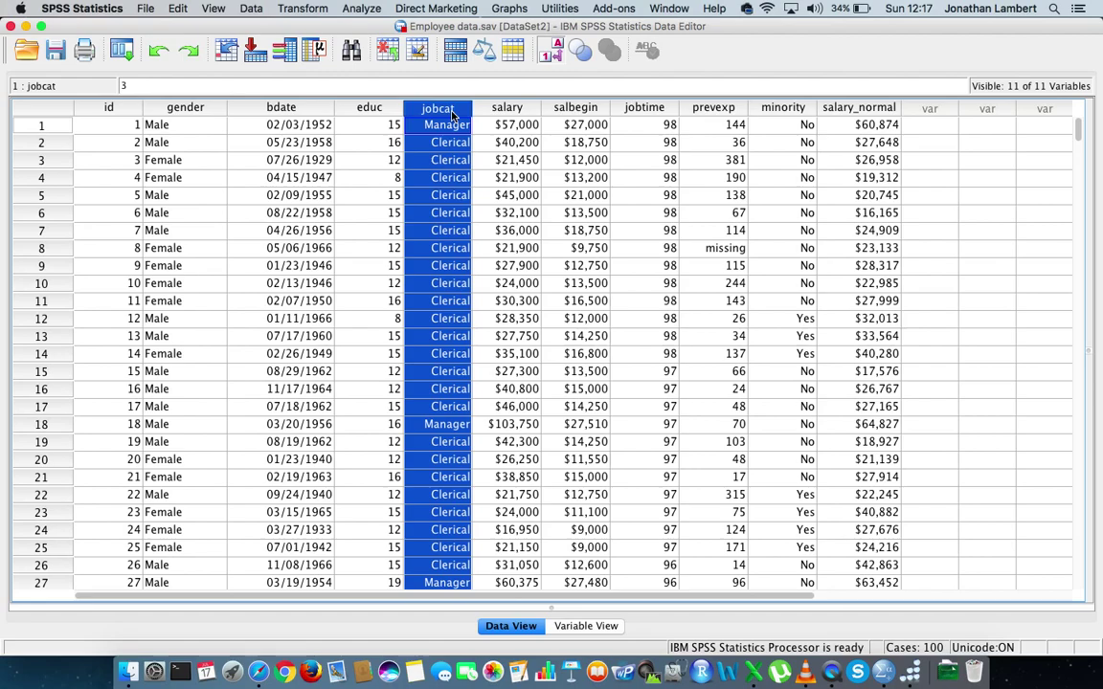
left_click(986, 126)
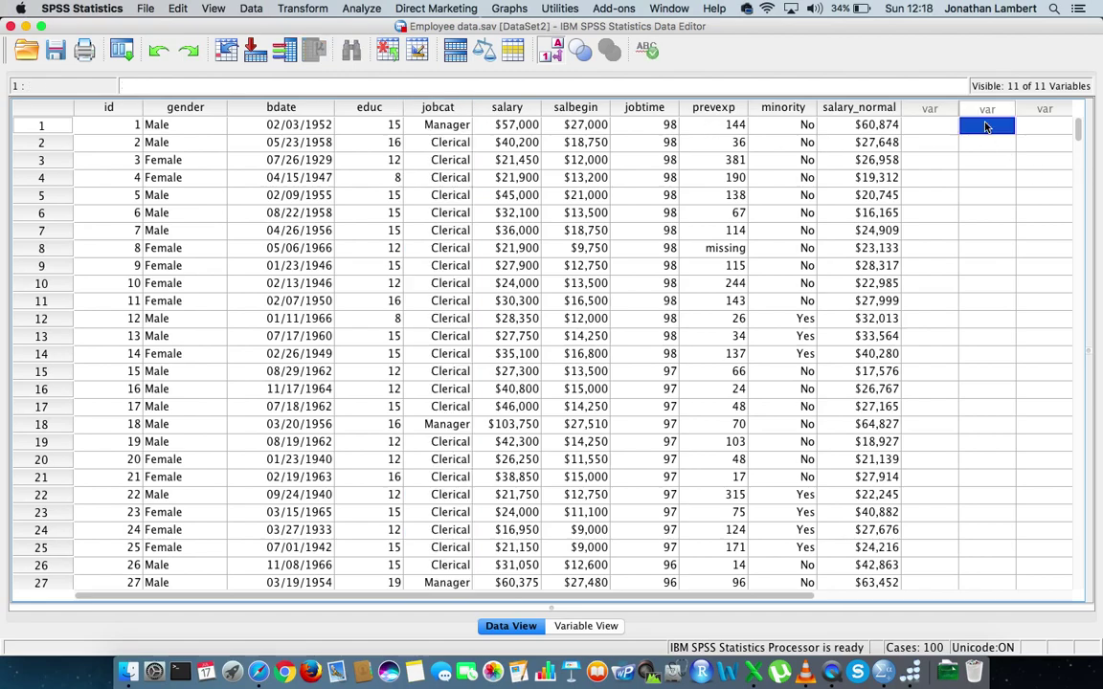
left_click(410, 104)
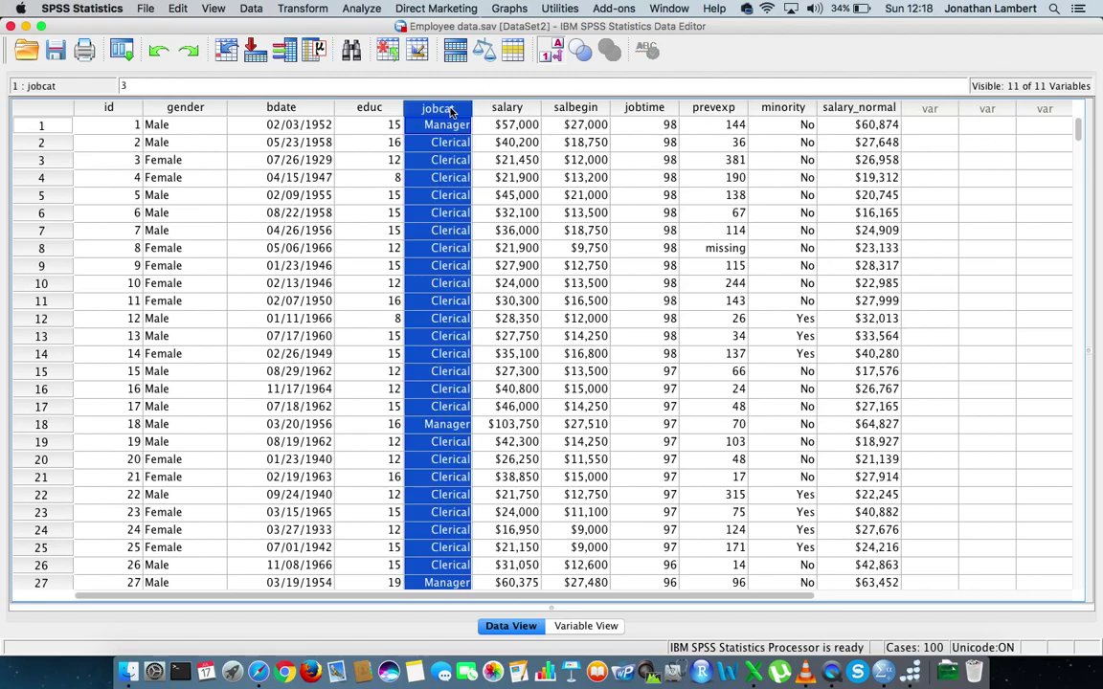
left_click(1009, 123)
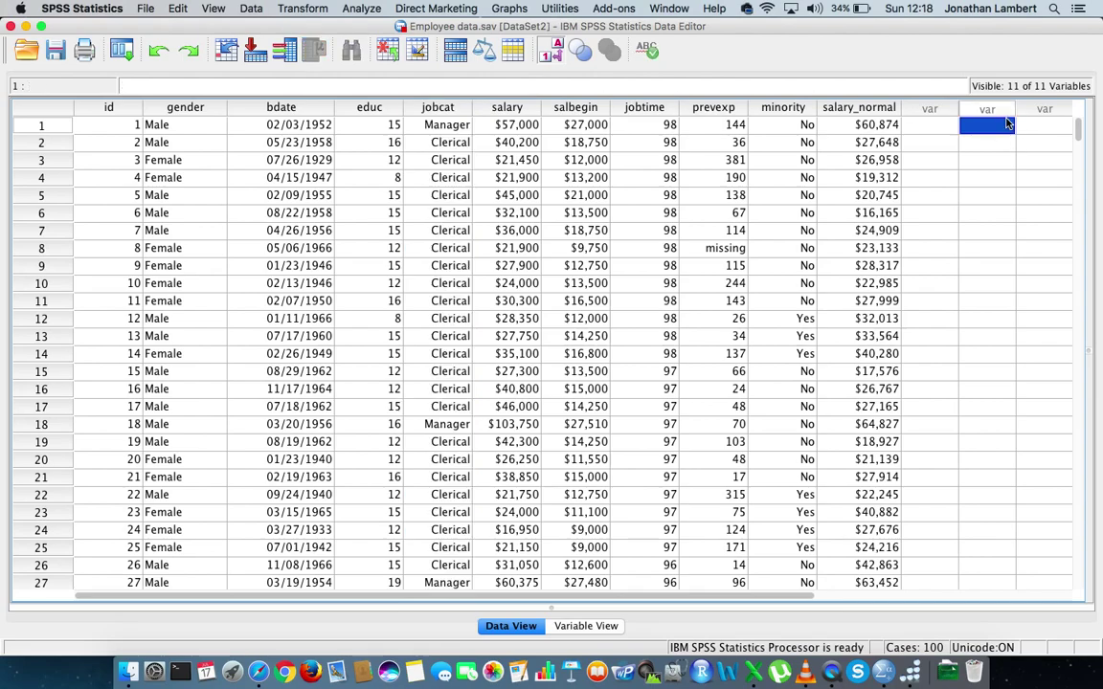
- Open One-Way ANOVA under Compare Means and reset its previous variable choices
left_click(371, 10)
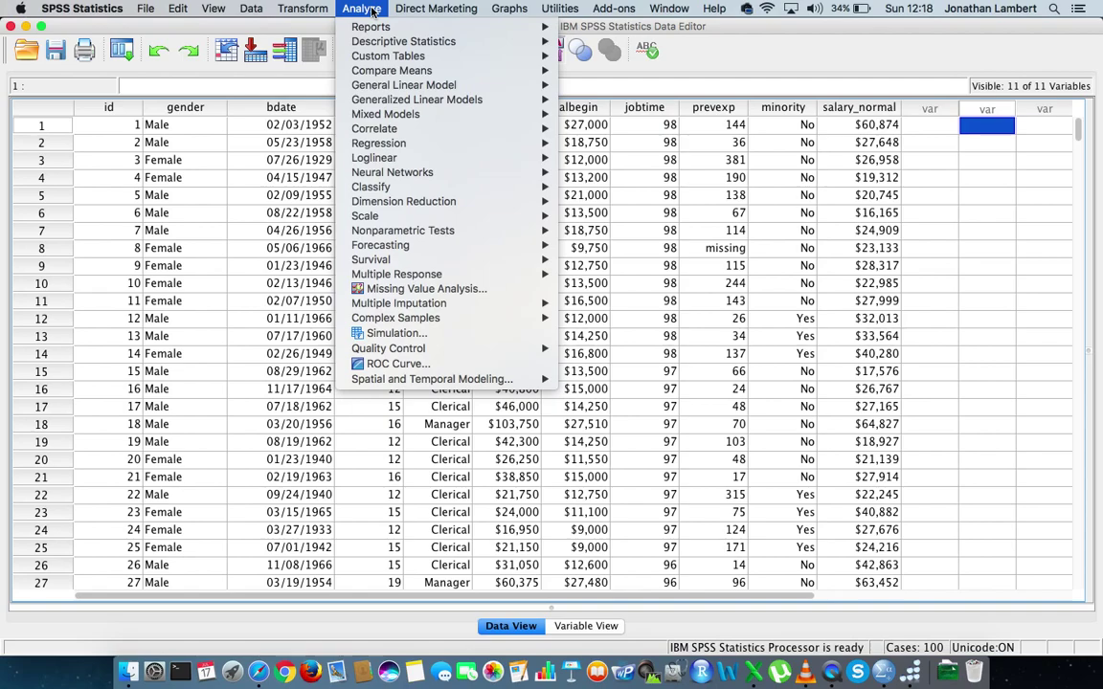
mouse_move(441, 74)
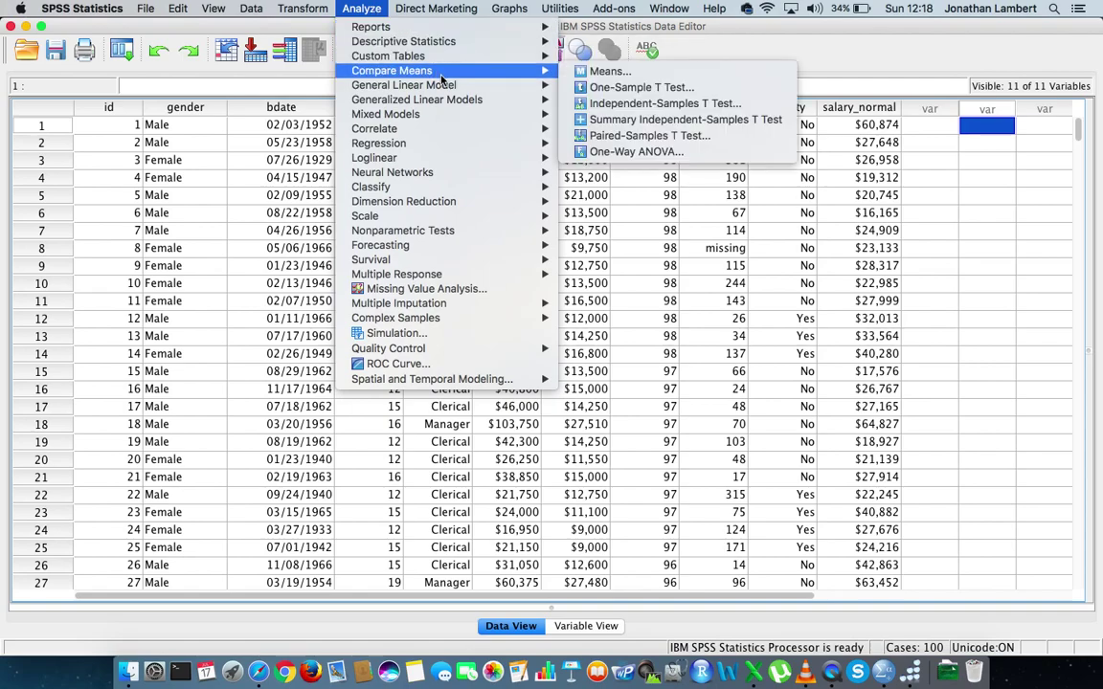
left_click(658, 153)
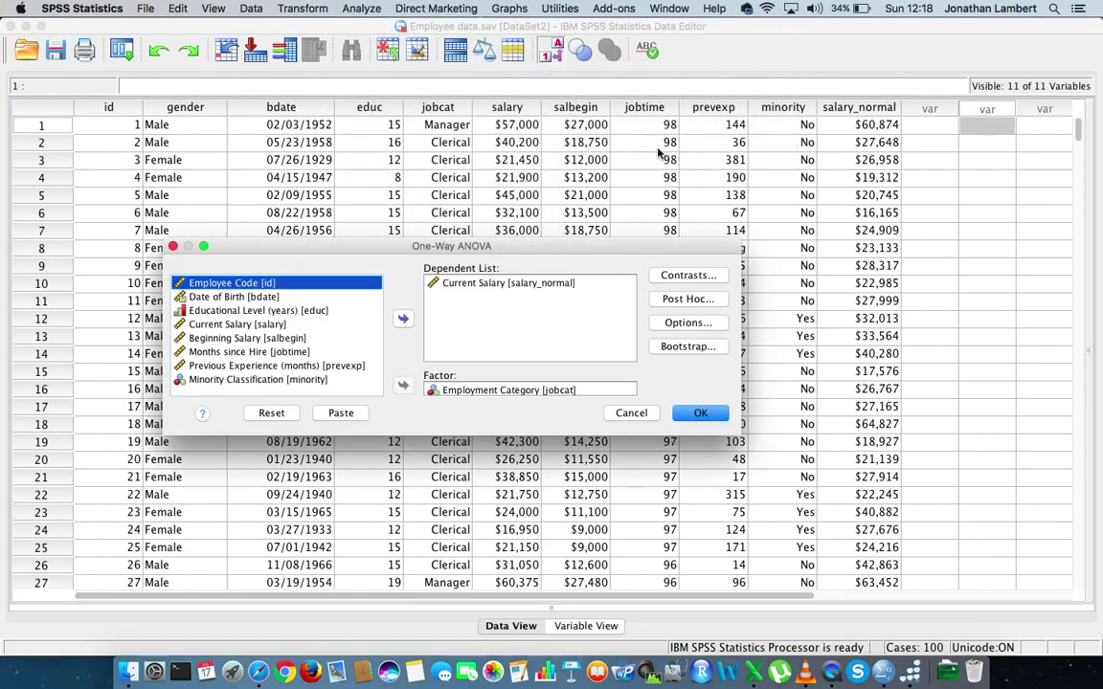
left_click(264, 413)
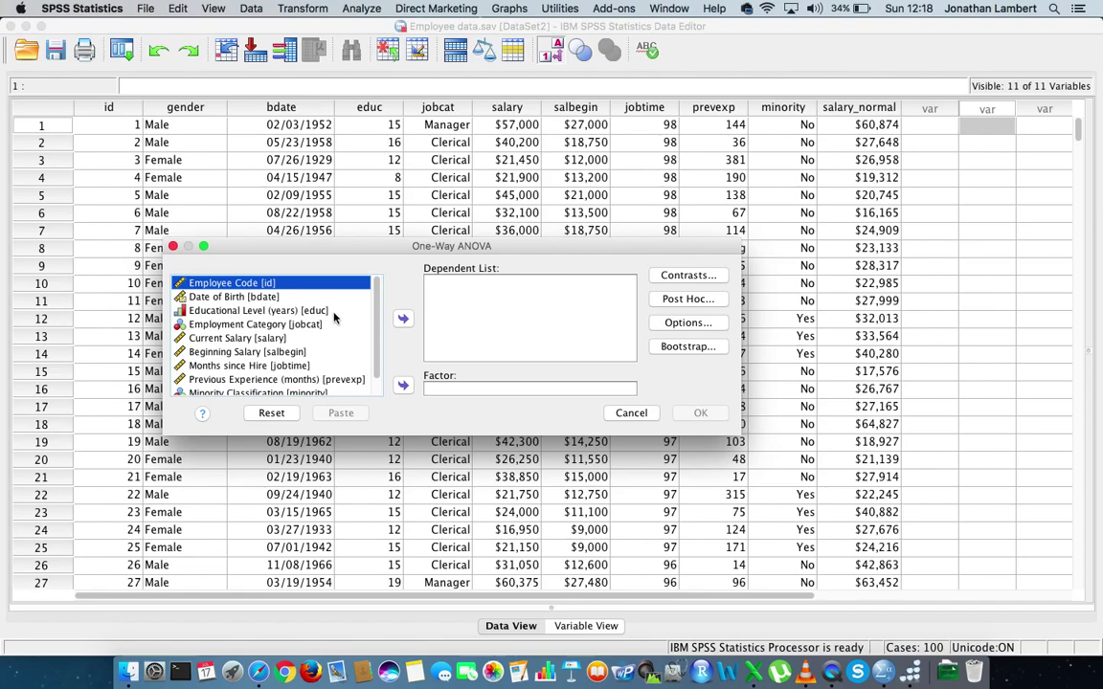
- Set salary_normal as dependent and Employment Category as factor, then open Options
scroll(334, 318, "down", 2)
left_click_drag(334, 318, 238, 398)
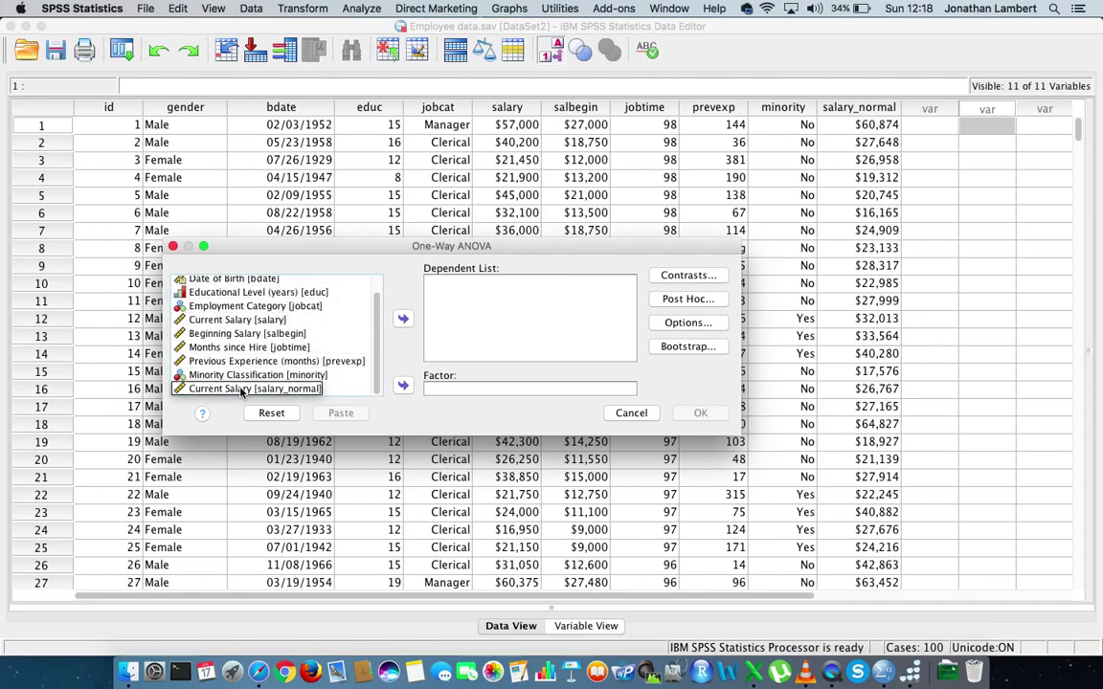
left_click(241, 390)
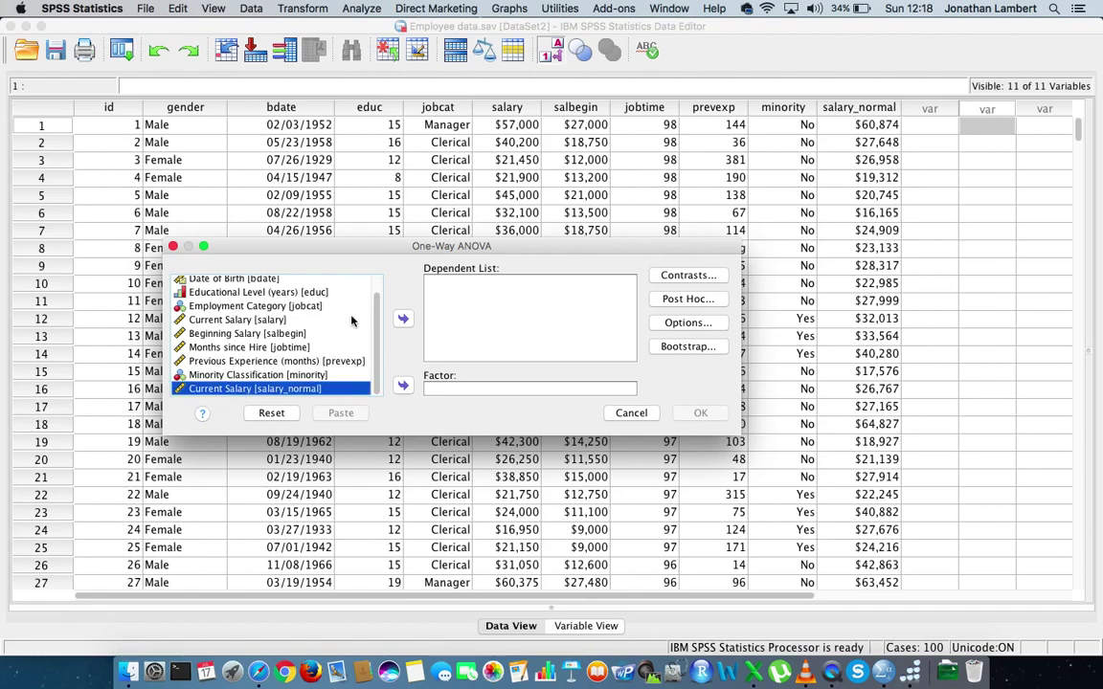
left_click(402, 319)
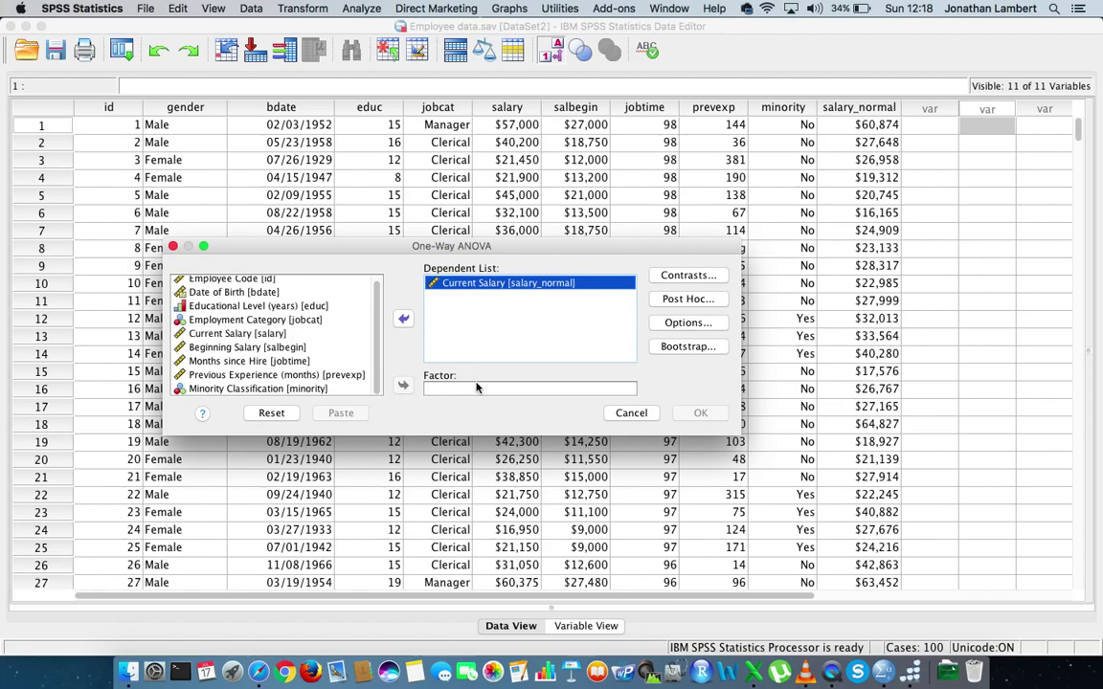
left_click(255, 318)
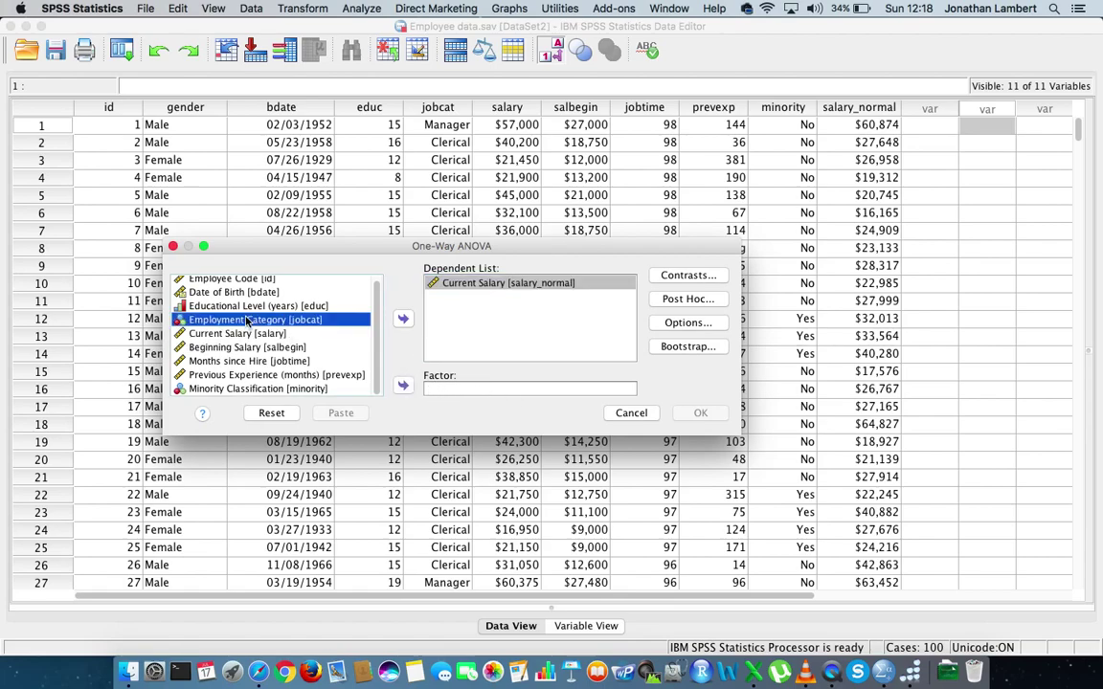
left_click(403, 386)
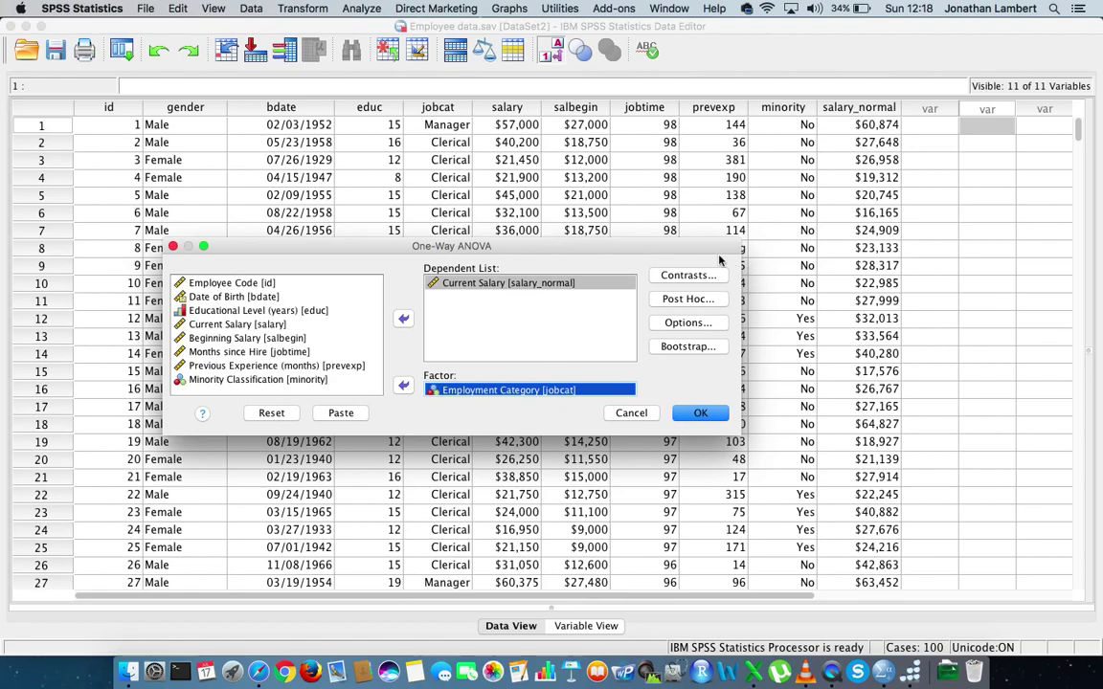
left_click(686, 324)
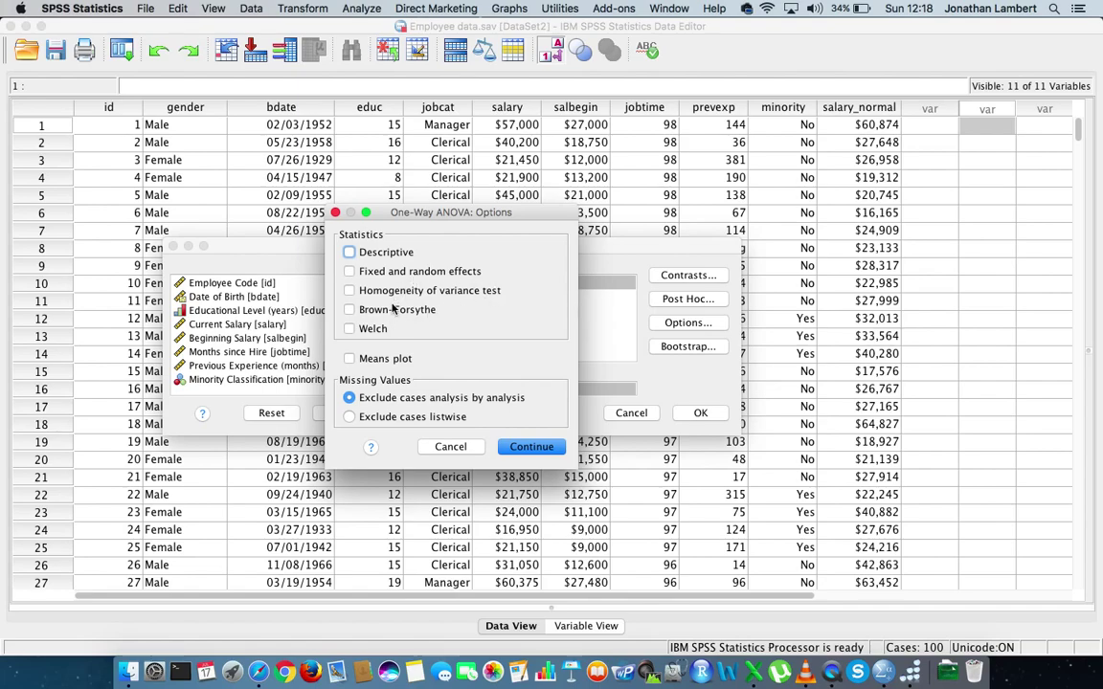
- Dismiss the Options dialog unchanged and run the one-way ANOVA of normalized salary by employment category
left_click(456, 447)
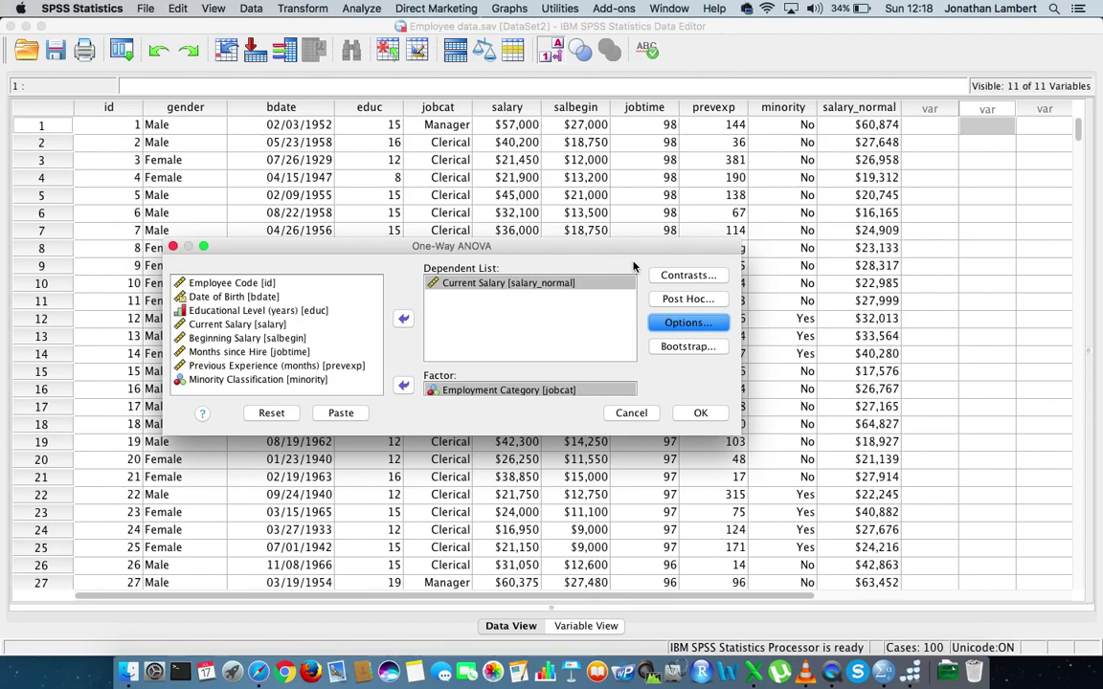
left_click(700, 416)
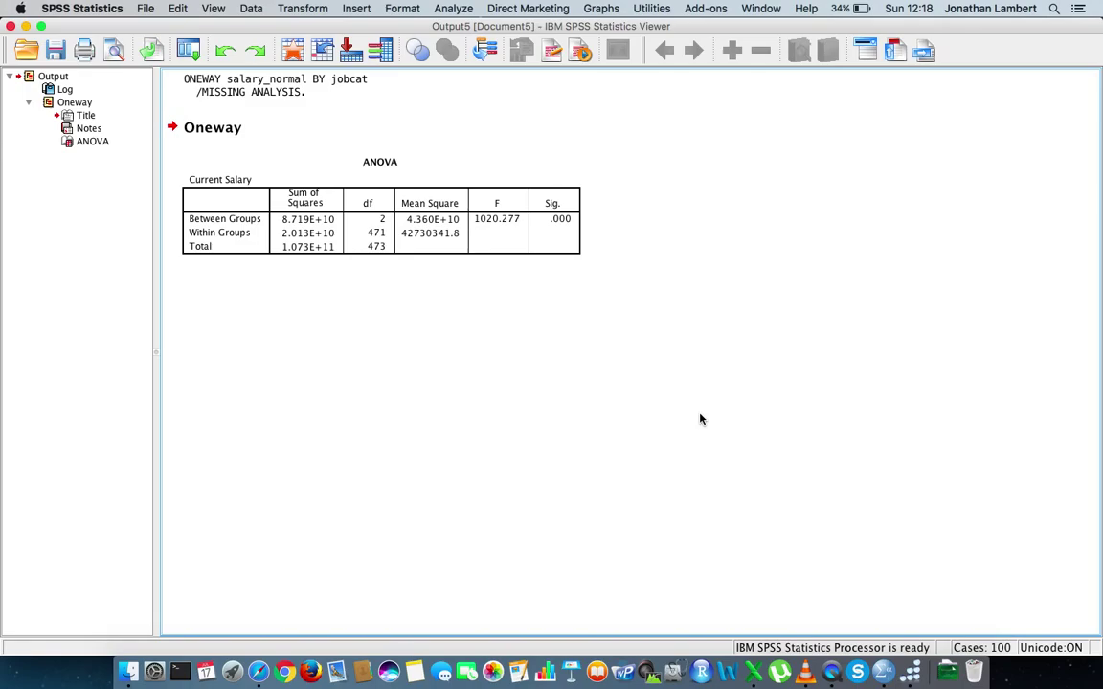
- Select and then deselect the Current Salary ANOVA table in the Output5 viewer
left_click(484, 169)
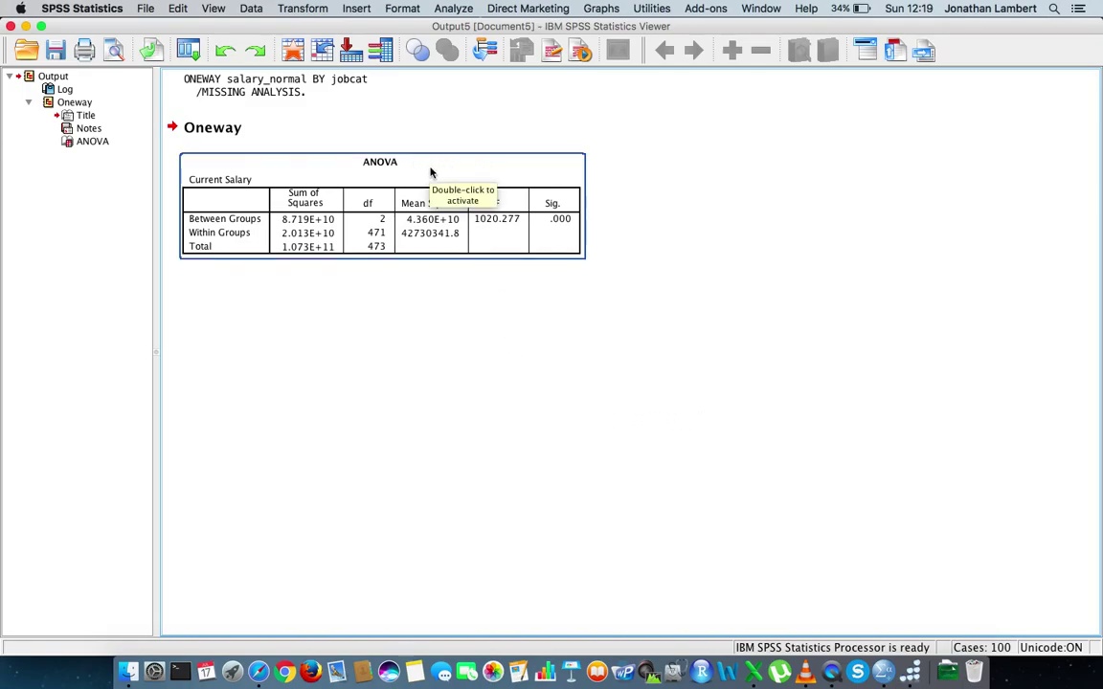
left_click(748, 221)
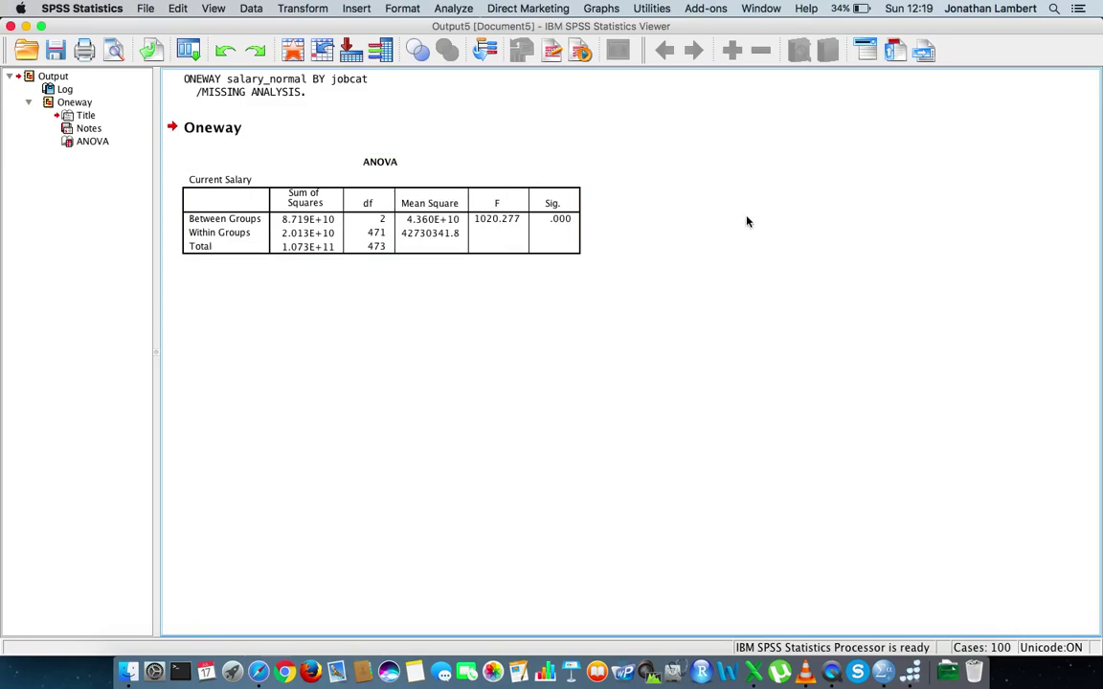